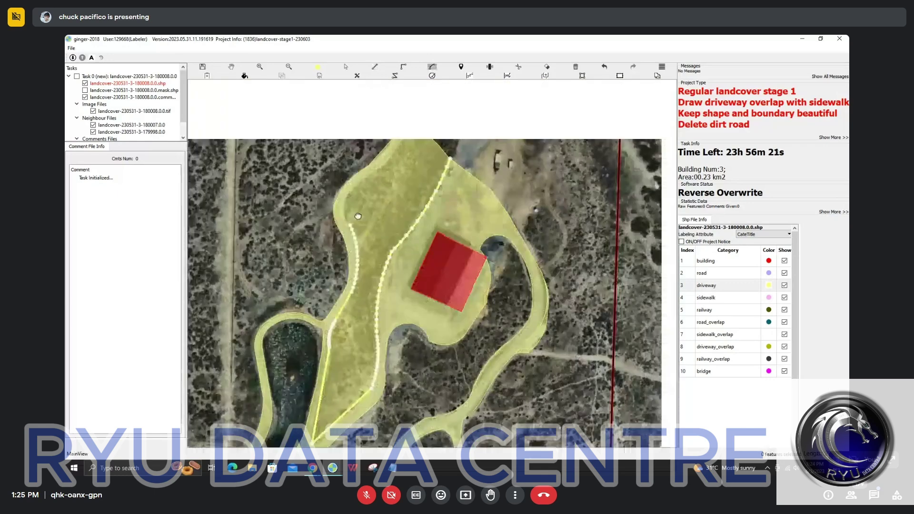
# Trace the scrub area between the western path and the building yard with a curved outline and cut it out of the driveway polygon.
pyautogui.click(362, 193)
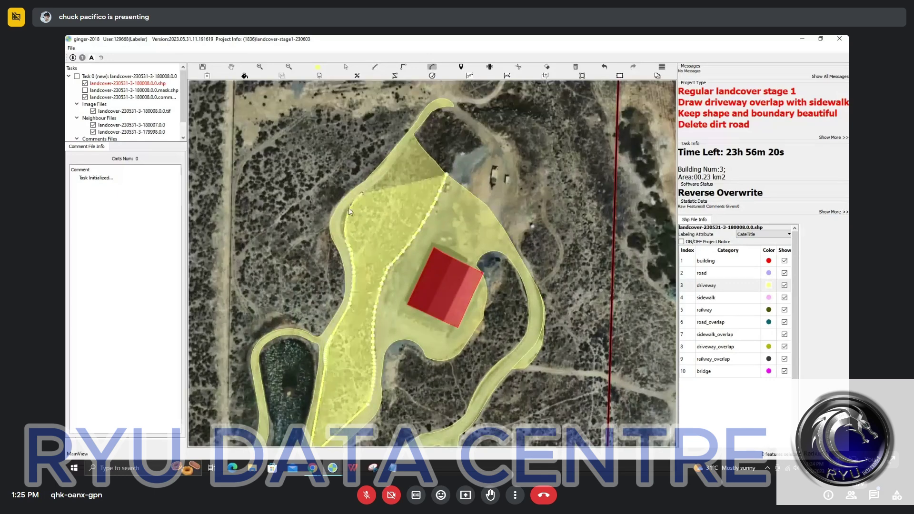
pyautogui.click(344, 210)
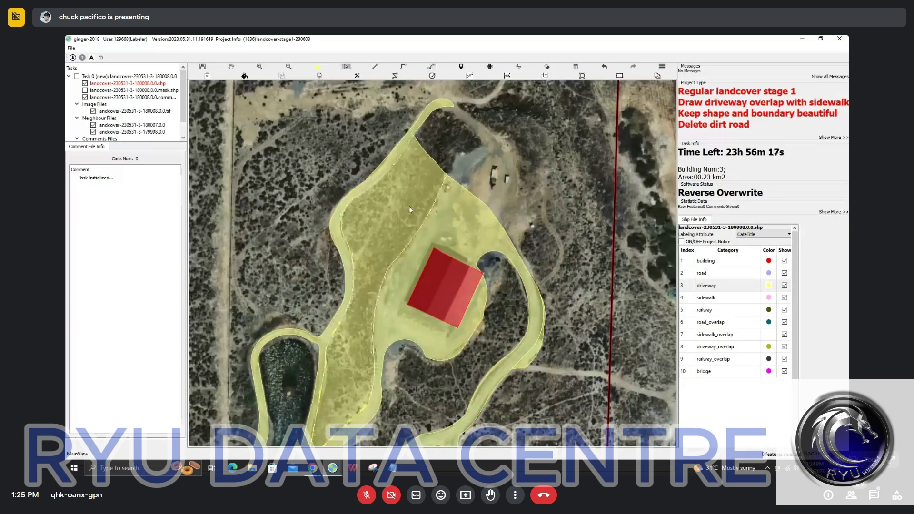
pyautogui.scroll(-1, 409, 206)
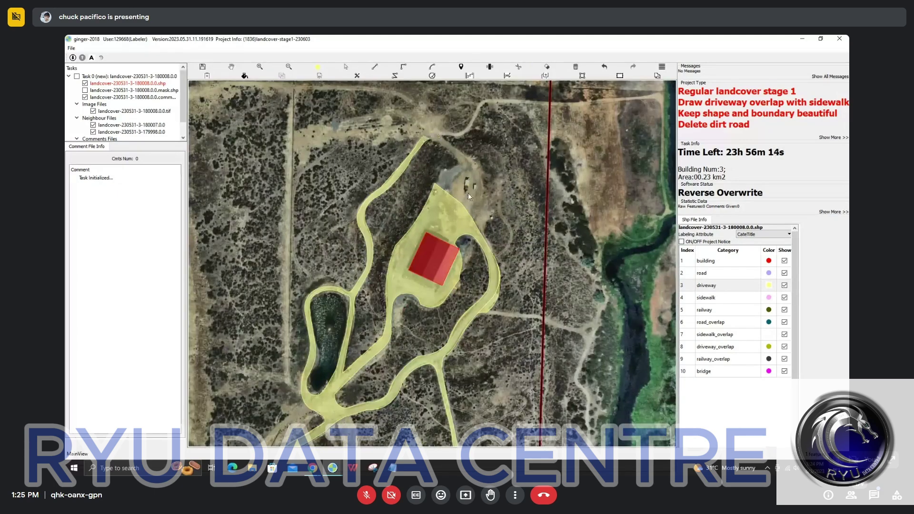
pyautogui.scroll(1, 450, 205)
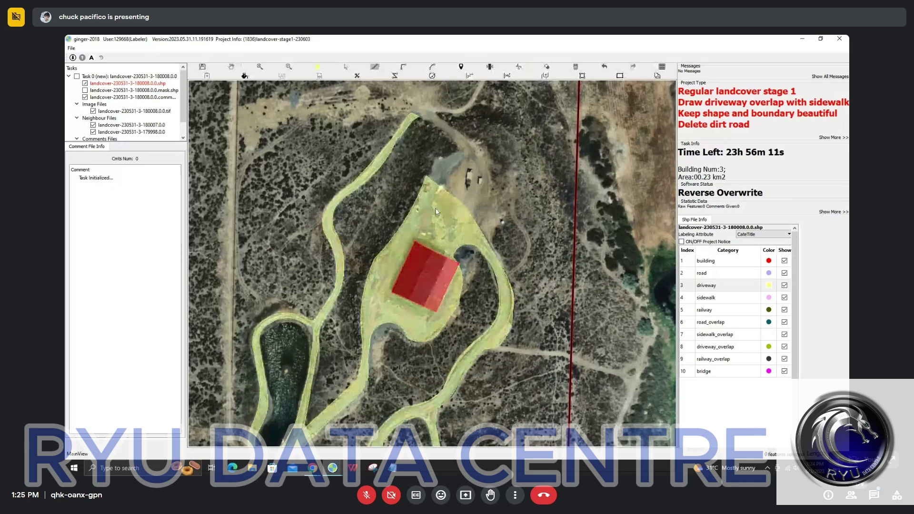
# Trim the bare dirt northeast of the red building from the driveway polygon, leaving a curved edge.
pyautogui.press('space')
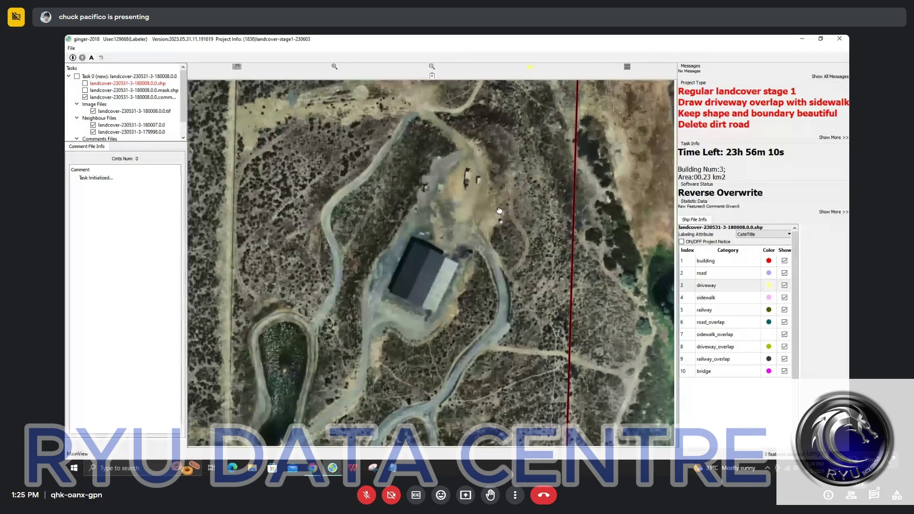
pyautogui.scroll(1, 498, 210)
pyautogui.press('space')
pyautogui.press('c')
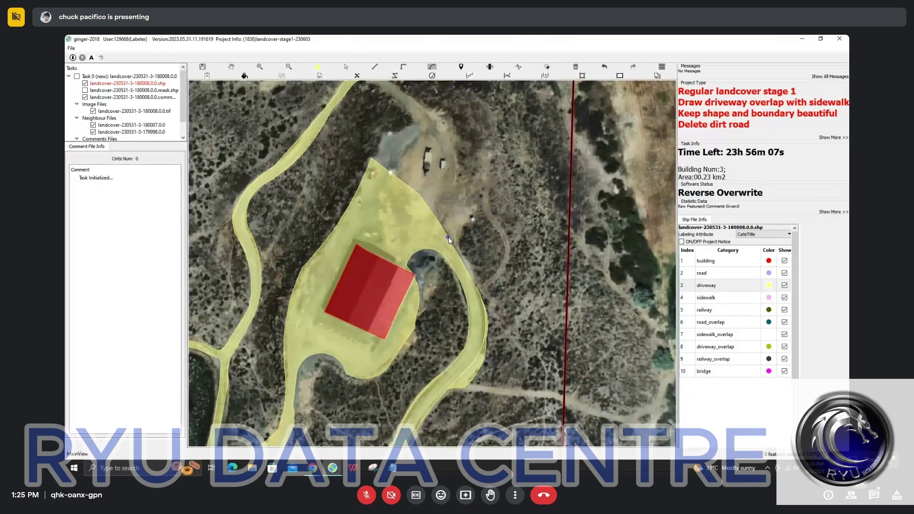
pyautogui.scroll(-1, 423, 212)
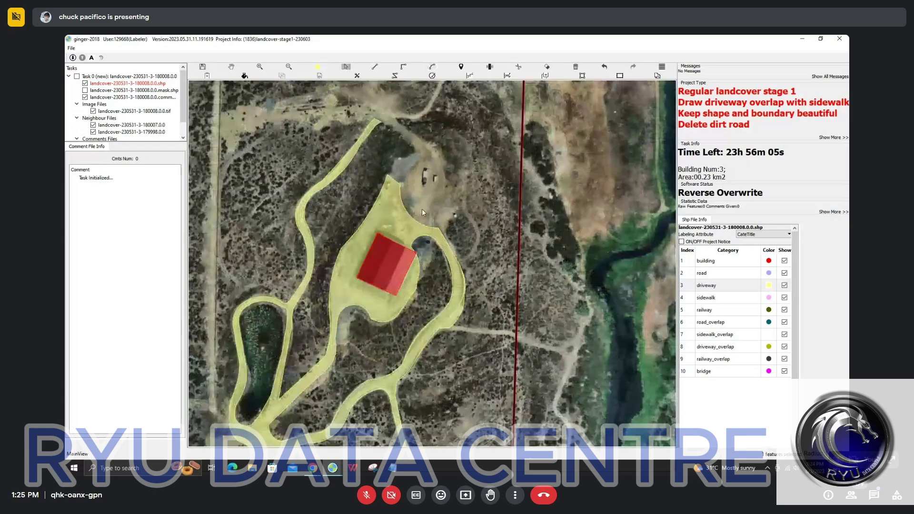
pyautogui.scroll(-2, 422, 210)
pyautogui.scroll(3, 408, 129)
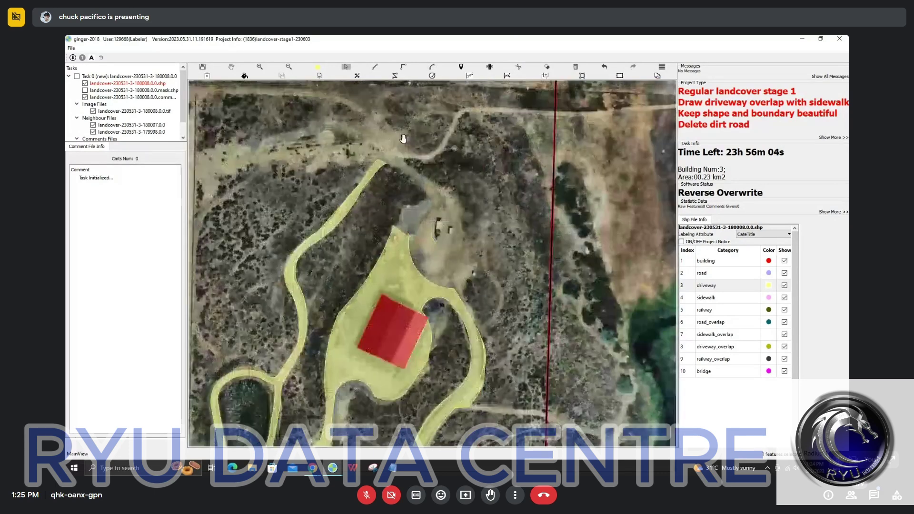
# Extend the driveway polygon northward over the grey surface beside the parked vehicles, after comparing it with the bare imagery.
pyautogui.press('space')
pyautogui.scroll(2, 404, 139)
pyautogui.moveTo(399, 142); pyautogui.dragTo(373, 264)
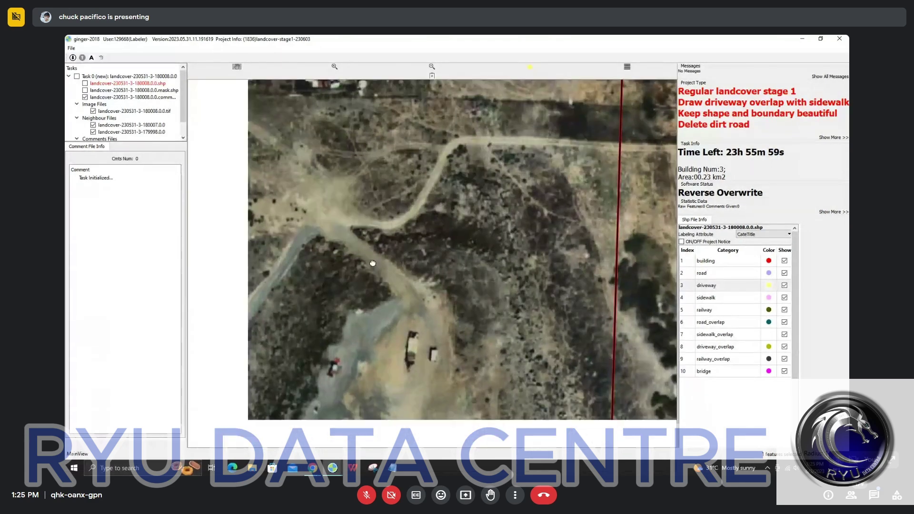
pyautogui.moveTo(271, 279); pyautogui.dragTo(318, 229)
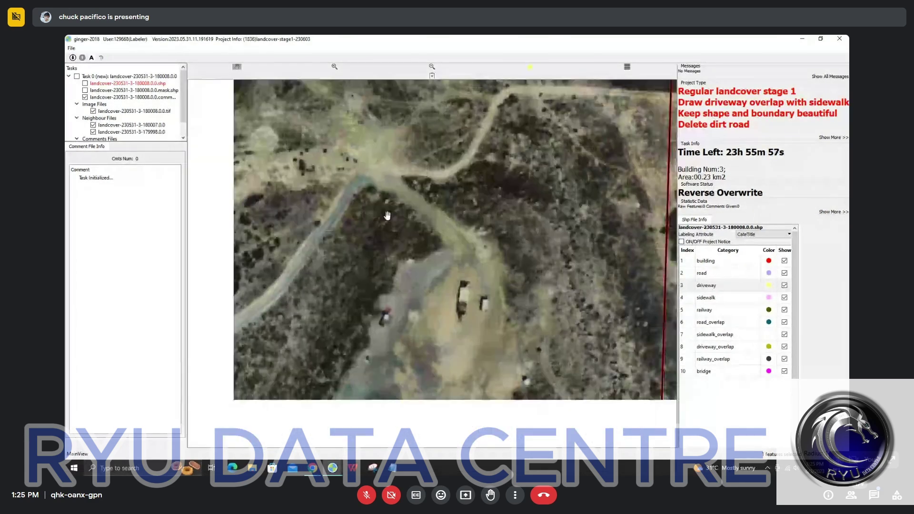
pyautogui.press('space')
pyautogui.press('space')
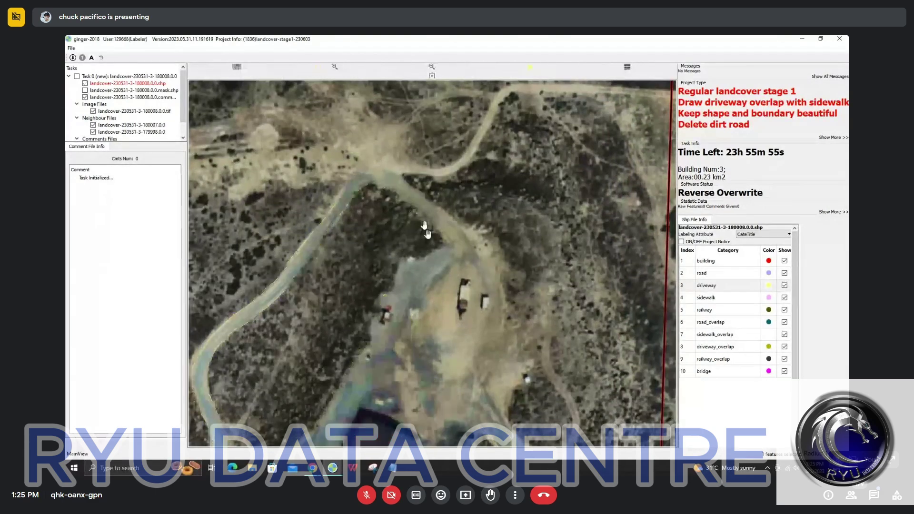
pyautogui.press('space')
pyautogui.press('Escape')
pyautogui.press('r')
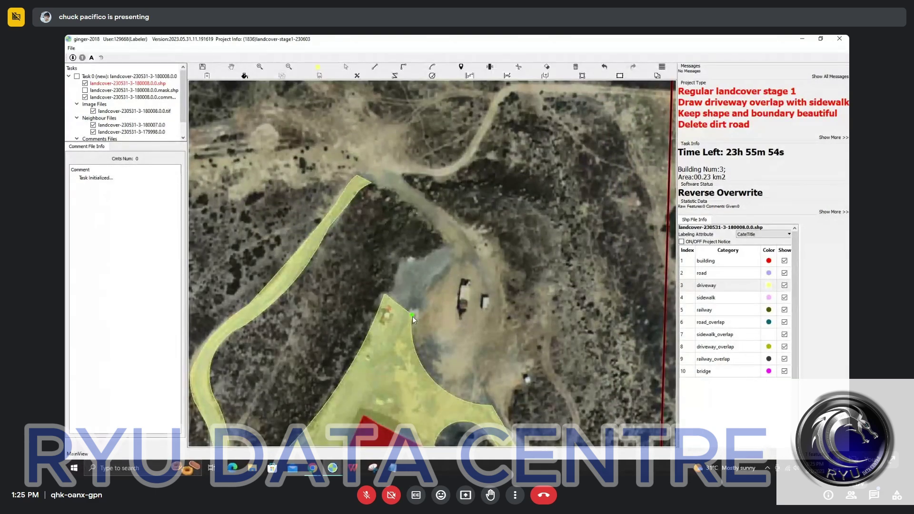
pyautogui.click(412, 315)
pyautogui.click(407, 261)
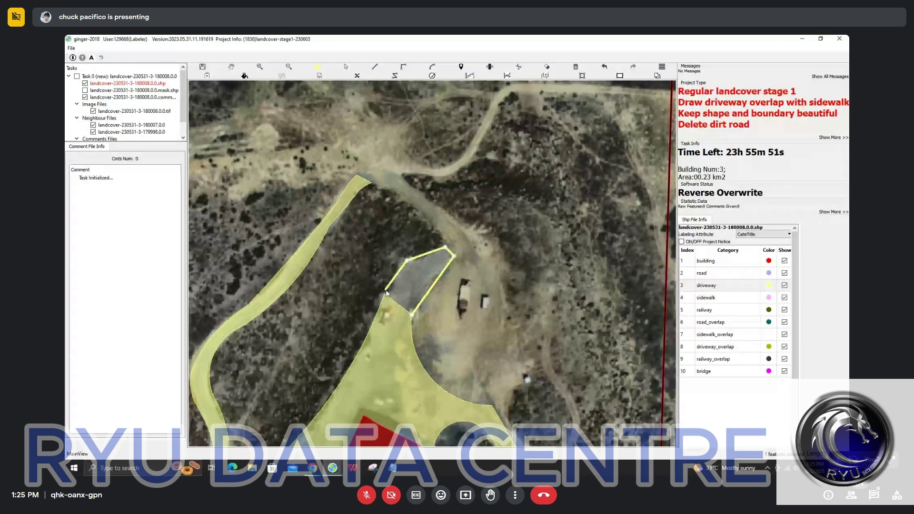
pyautogui.click(386, 293)
pyautogui.scroll(-2, 413, 301)
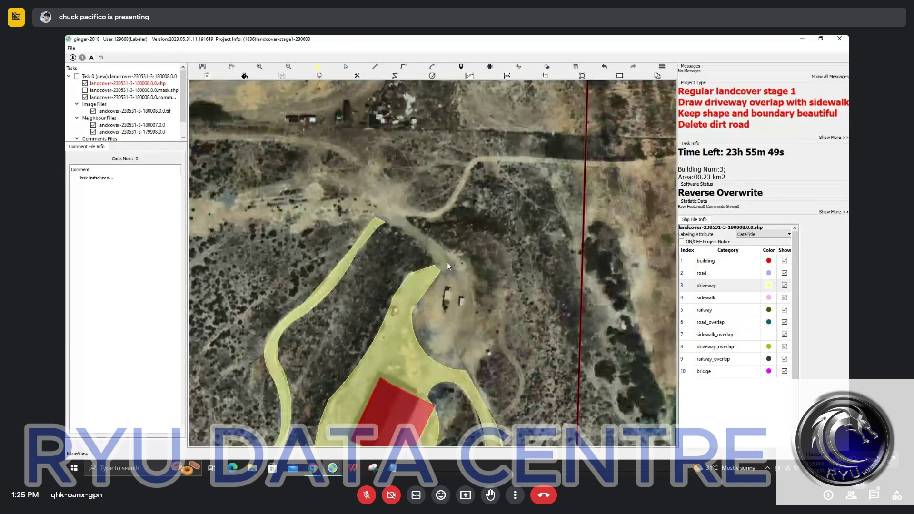
# Examine the bare imagery around the canal and farm buildings at the northwest corner of the task boundary.
pyautogui.scroll(-2, 433, 258)
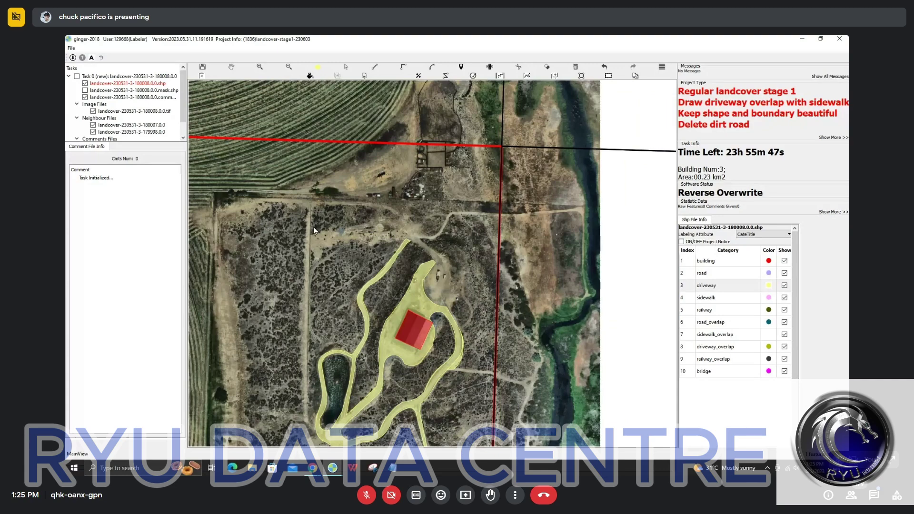
pyautogui.moveTo(313, 227); pyautogui.dragTo(368, 219)
pyautogui.moveTo(378, 176); pyautogui.dragTo(387, 213)
pyautogui.scroll(-3, 386, 213)
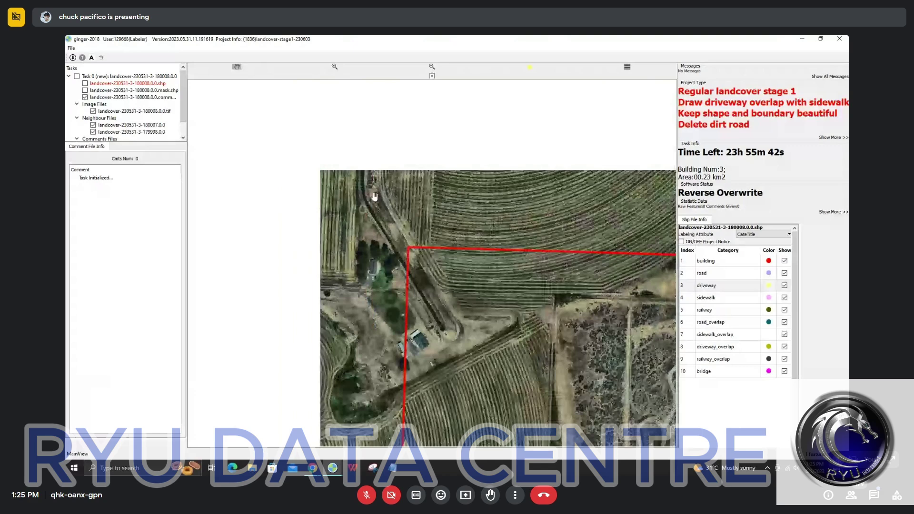
pyautogui.scroll(3, 476, 267)
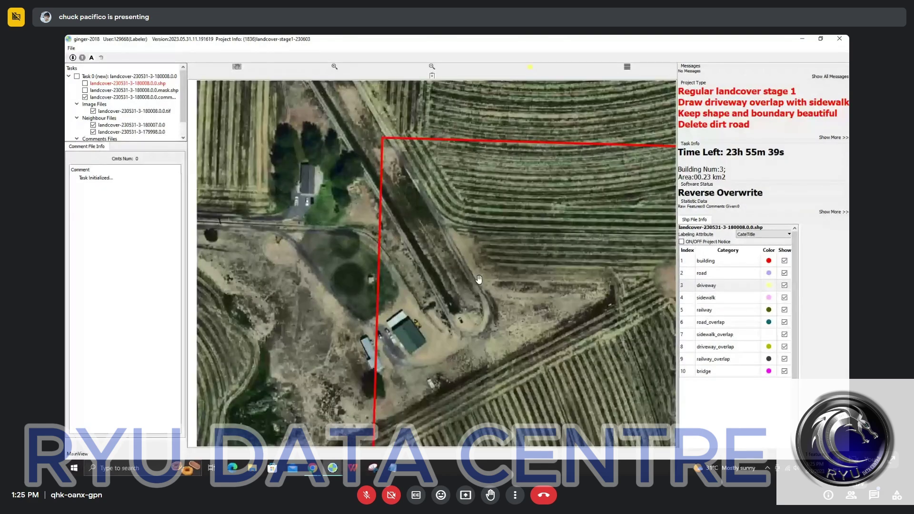
pyautogui.scroll(-2, 326, 245)
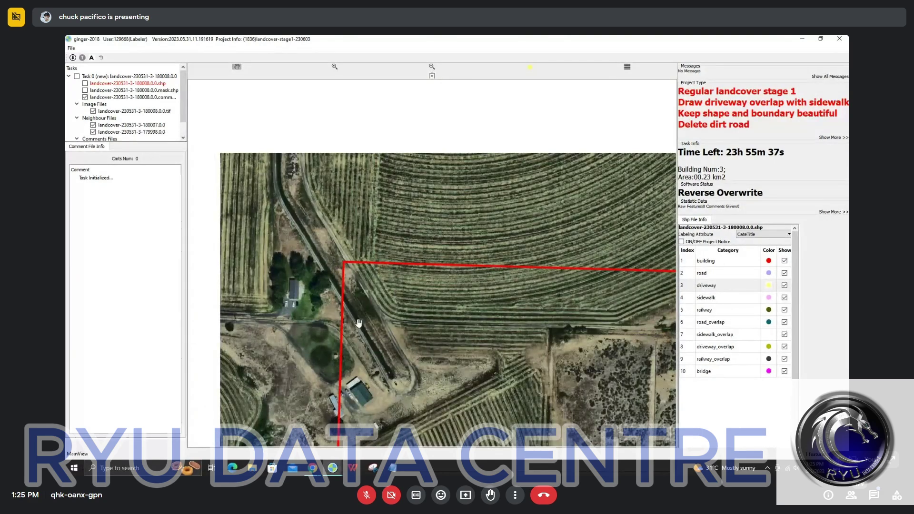
pyautogui.moveTo(321, 360); pyautogui.dragTo(374, 276)
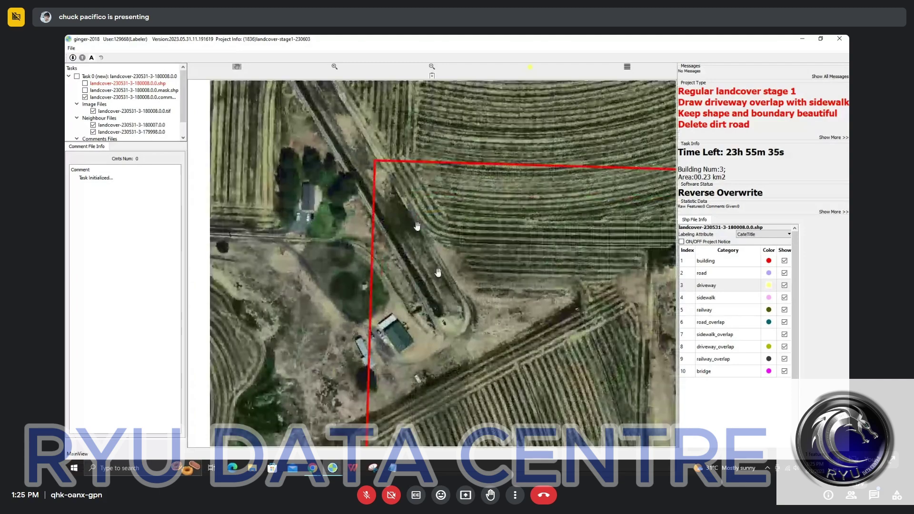
pyautogui.press('space')
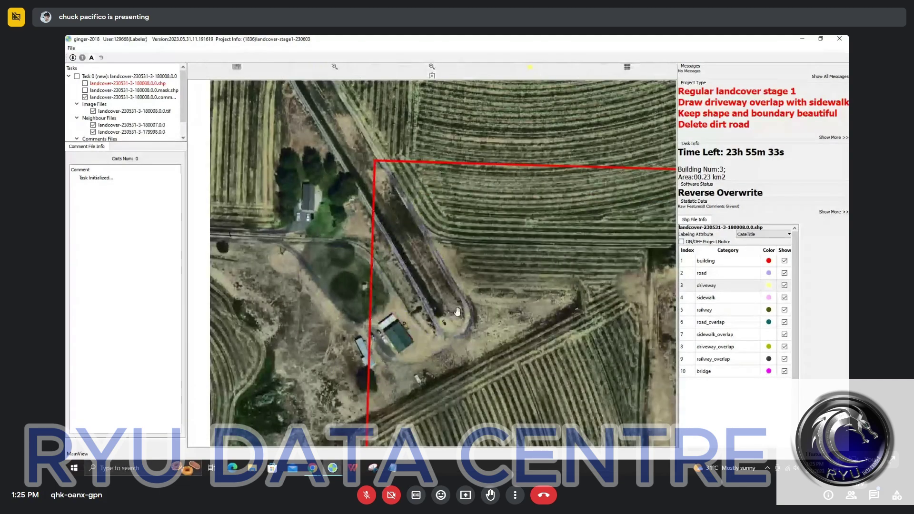
pyautogui.scroll(3, 457, 336)
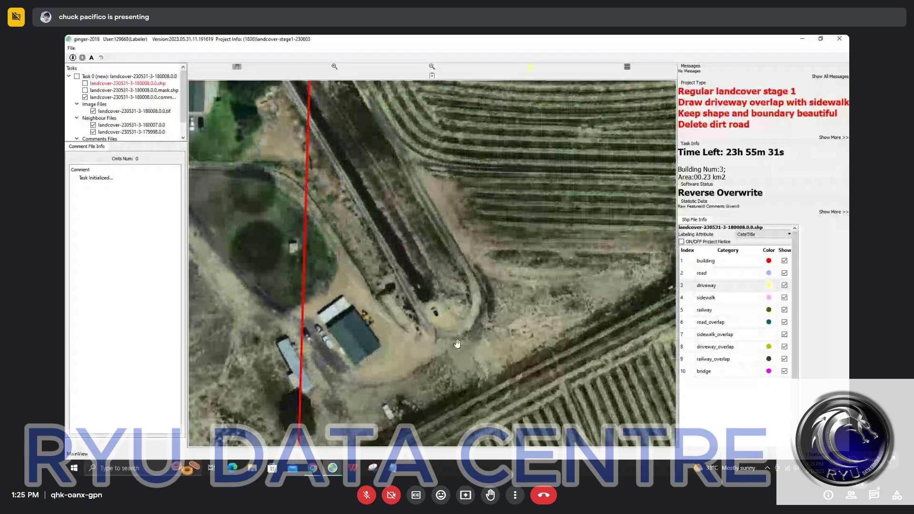
pyautogui.scroll(-2, 430, 278)
pyautogui.moveTo(431, 278); pyautogui.dragTo(468, 346)
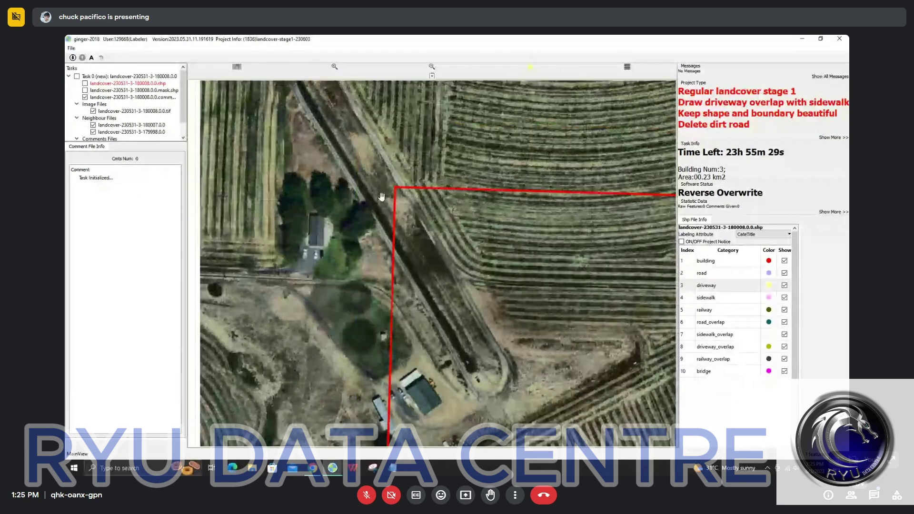
pyautogui.moveTo(389, 207); pyautogui.dragTo(380, 173)
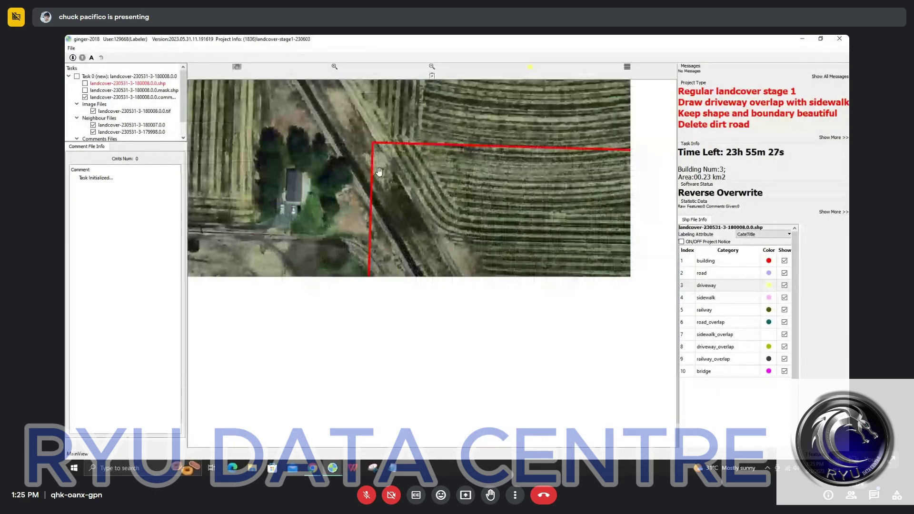
# Show the labels again and delete the road and driveway shapes around the farm building and canal tracks.
pyautogui.press('space')
pyautogui.moveTo(442, 342); pyautogui.dragTo(433, 270)
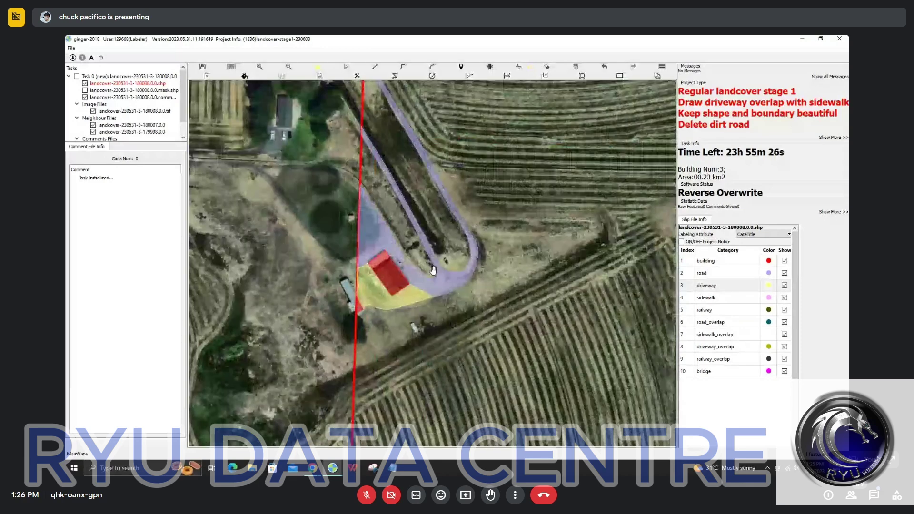
pyautogui.click(434, 296)
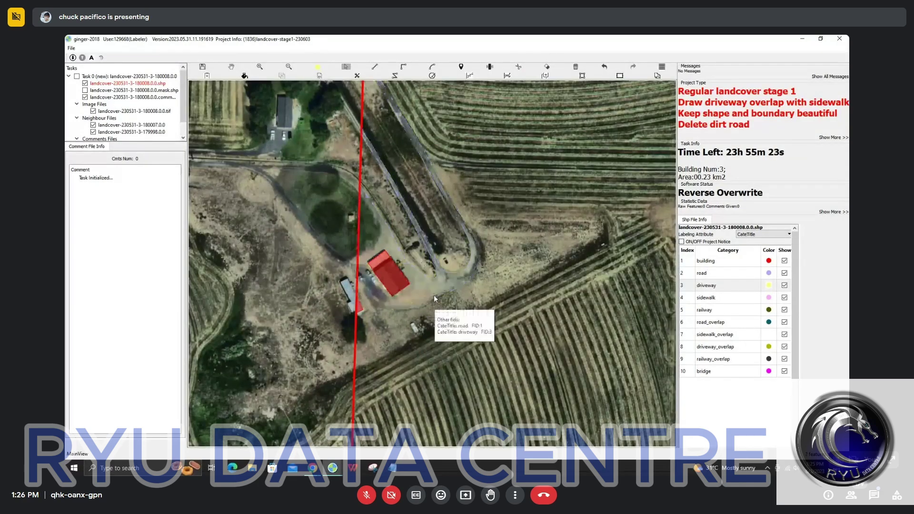
# Inspect the tracks, farm building surroundings and access lane on both sides of the western task boundary.
pyautogui.moveTo(465, 209); pyautogui.dragTo(448, 264)
pyautogui.scroll(-2, 398, 206)
pyautogui.moveTo(398, 206); pyautogui.dragTo(363, 208)
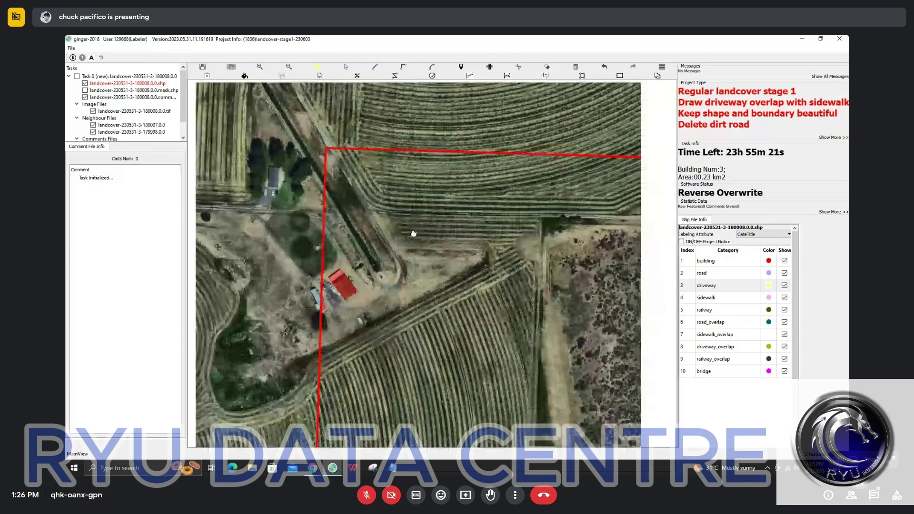
pyautogui.moveTo(513, 221); pyautogui.dragTo(355, 230)
pyautogui.moveTo(253, 233); pyautogui.dragTo(462, 234)
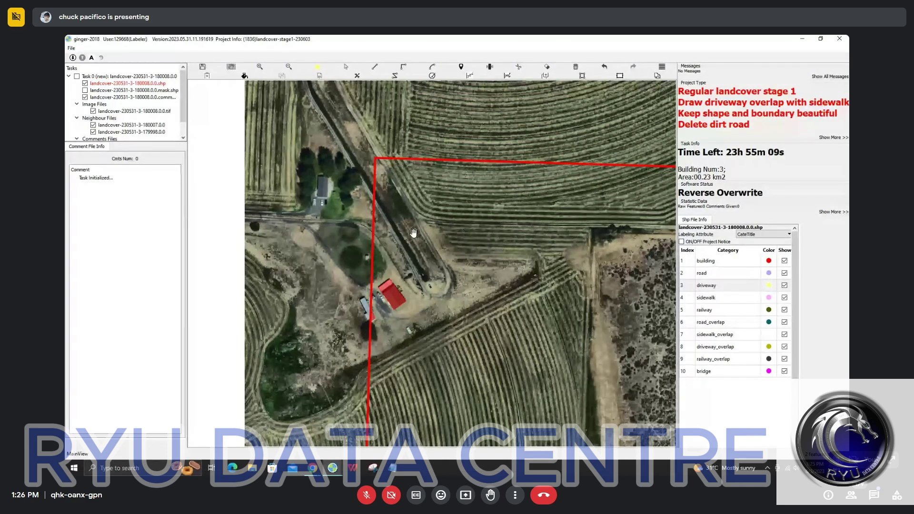
pyautogui.moveTo(413, 232); pyautogui.dragTo(420, 236)
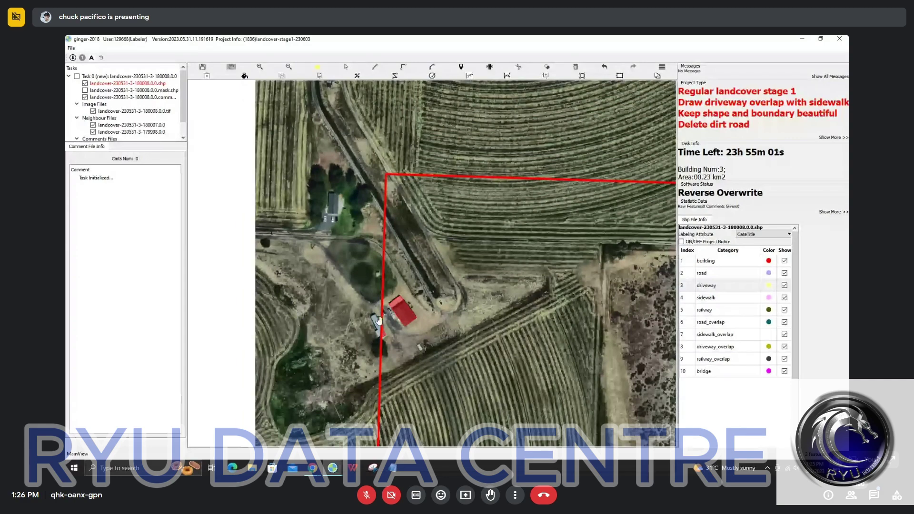
pyautogui.scroll(2, 384, 312)
pyautogui.moveTo(384, 312); pyautogui.dragTo(401, 273)
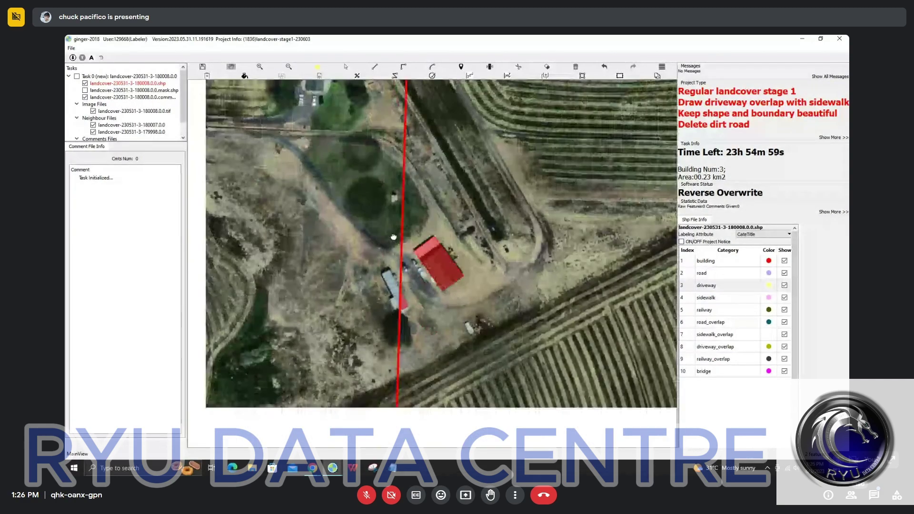
pyautogui.scroll(2, 373, 198)
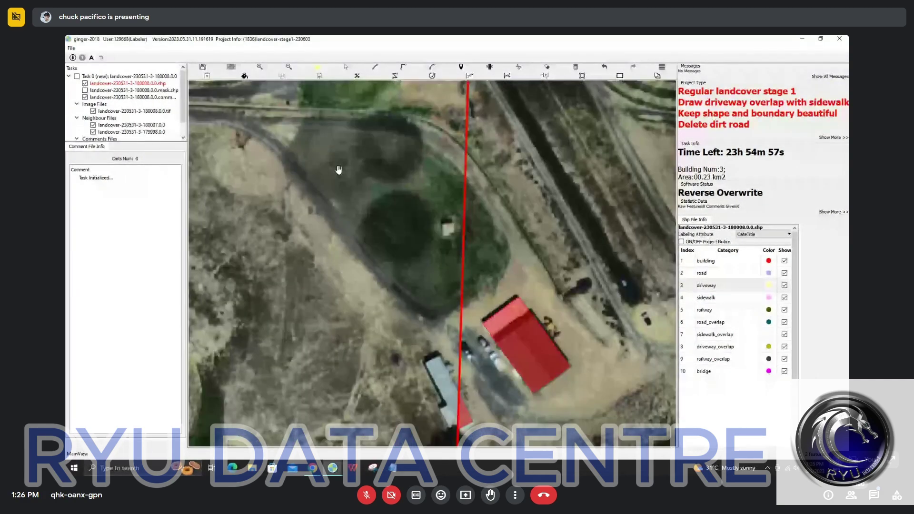
pyautogui.scroll(-2, 436, 249)
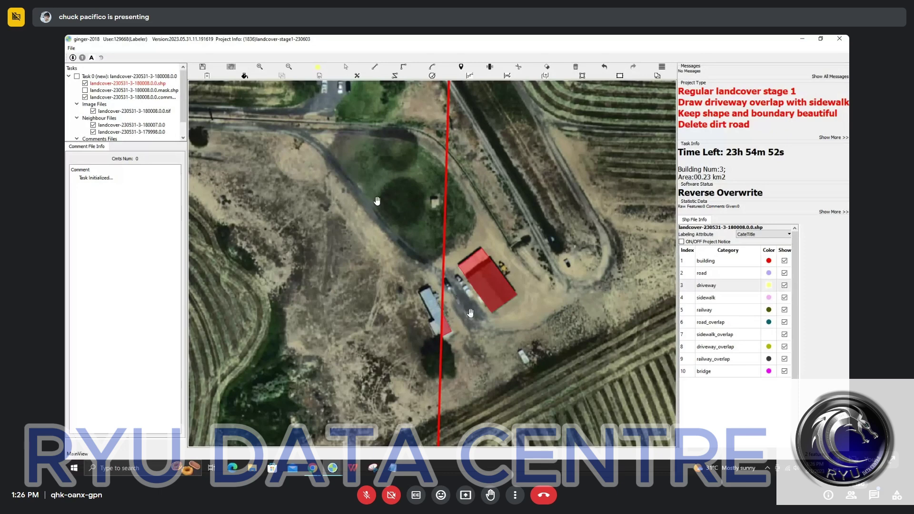
# Draw a filled driveway polygon over the parking area between the farm building and the western task boundary.
pyautogui.click(702, 290)
pyautogui.click(491, 313)
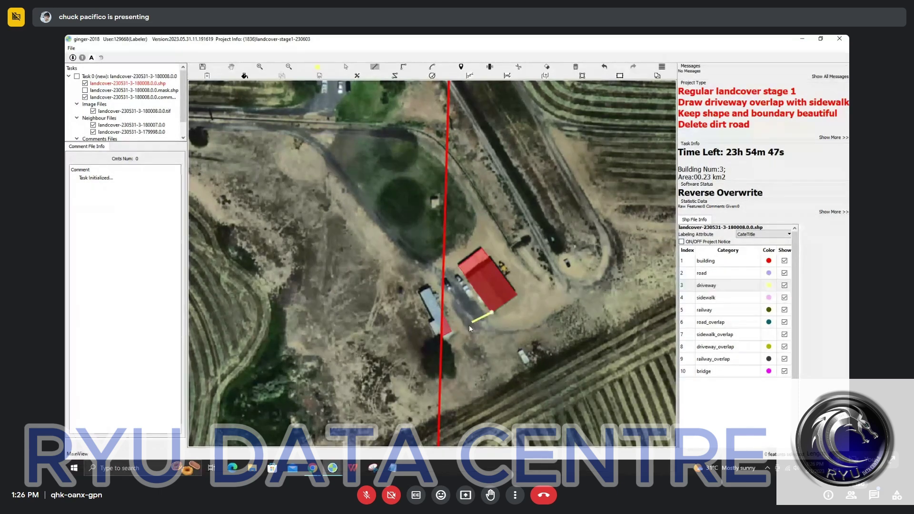
pyautogui.click(469, 327)
pyautogui.click(428, 276)
pyautogui.click(428, 261)
pyautogui.click(444, 272)
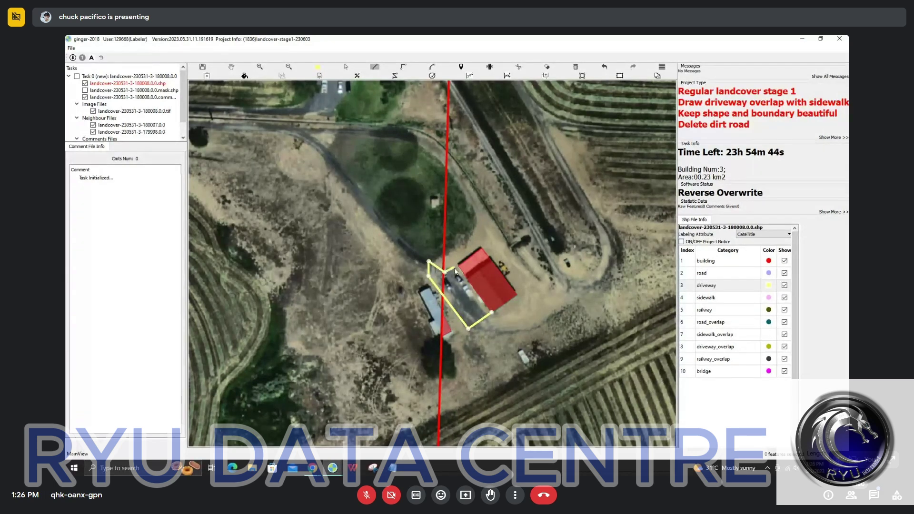
pyautogui.click(456, 267)
pyautogui.press('f')
pyautogui.click(467, 297)
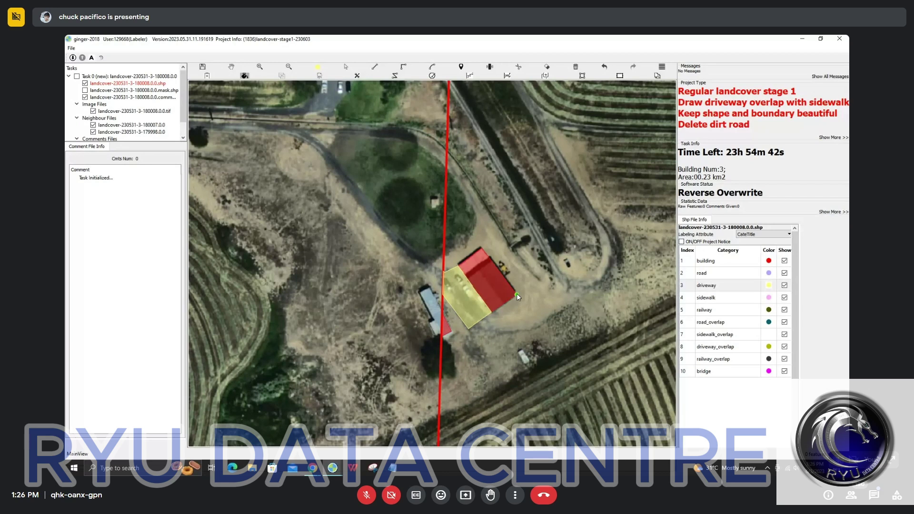
# Draw a curved driveway line from the parking area's northwest corner along the lane towards the access road outside the western boundary.
pyautogui.press('l')
pyautogui.click(443, 271)
pyautogui.click(348, 172)
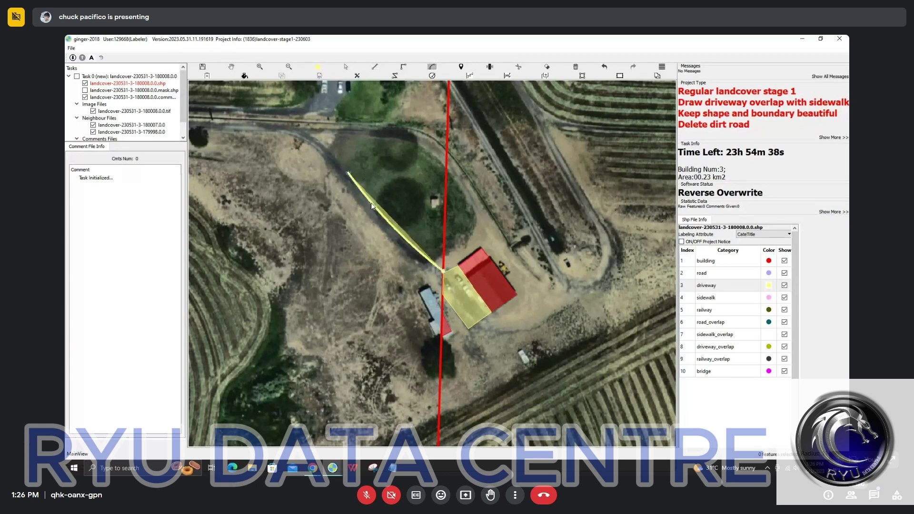
pyautogui.click(372, 207)
pyautogui.click(316, 121)
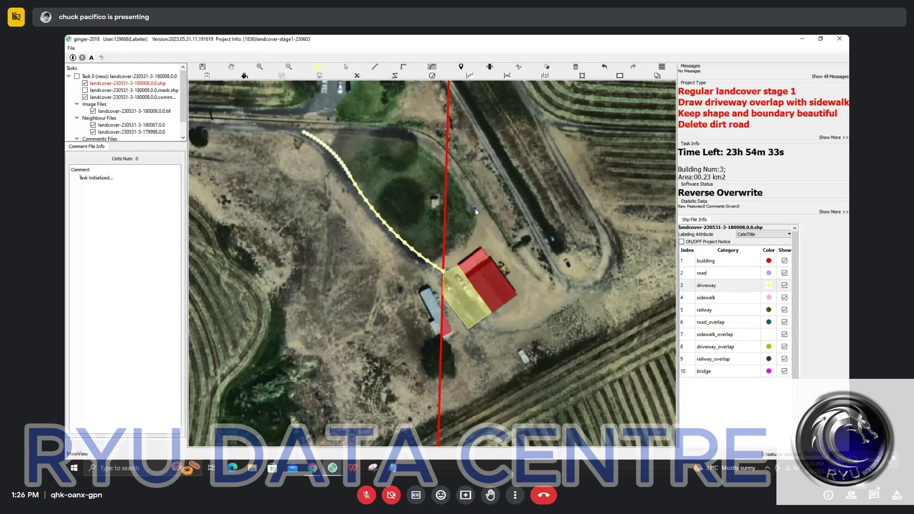
pyautogui.scroll(-1, 341, 129)
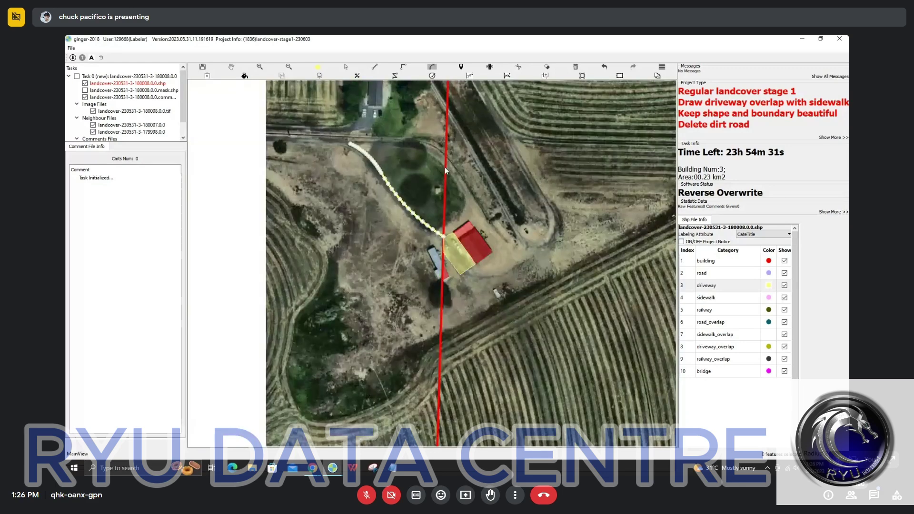
pyautogui.scroll(-1, 445, 168)
pyautogui.scroll(-2, 497, 206)
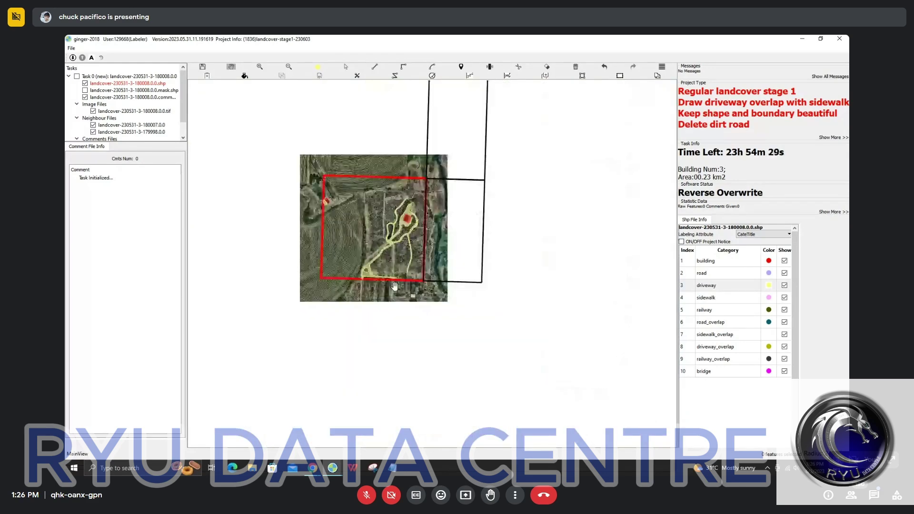
pyautogui.scroll(3, 394, 286)
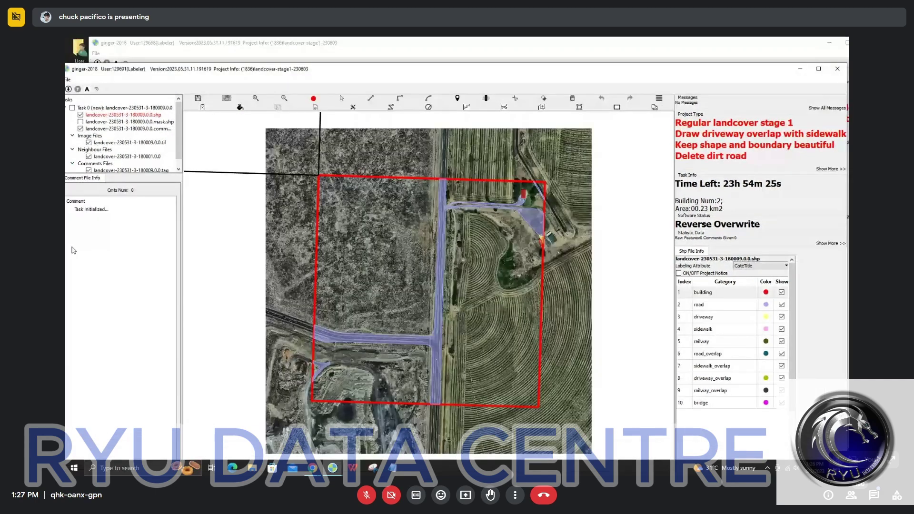
# Switch to the 180008 task window, open its building-mask mismatch comments and merge the sliver at the building's corner into the main building.
pyautogui.hotkey('alt', 'Tab')
pyautogui.click(149, 197)
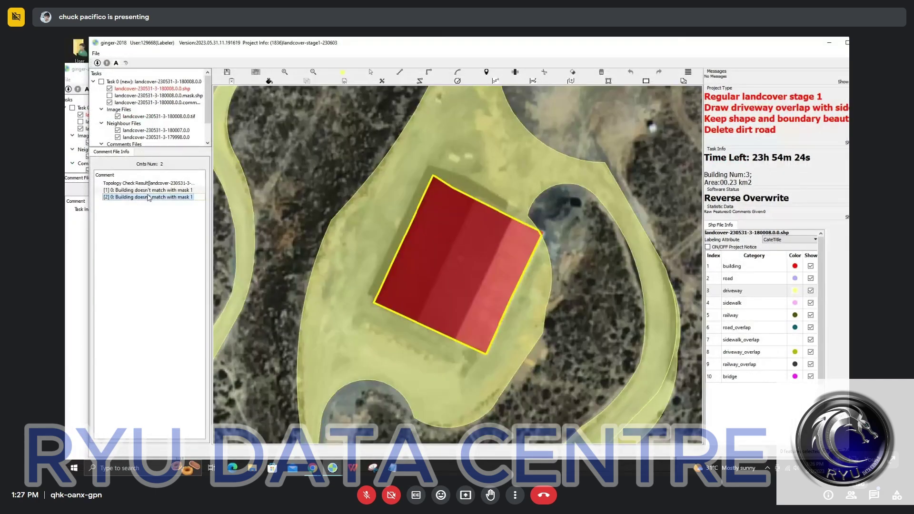
pyautogui.scroll(5, 476, 209)
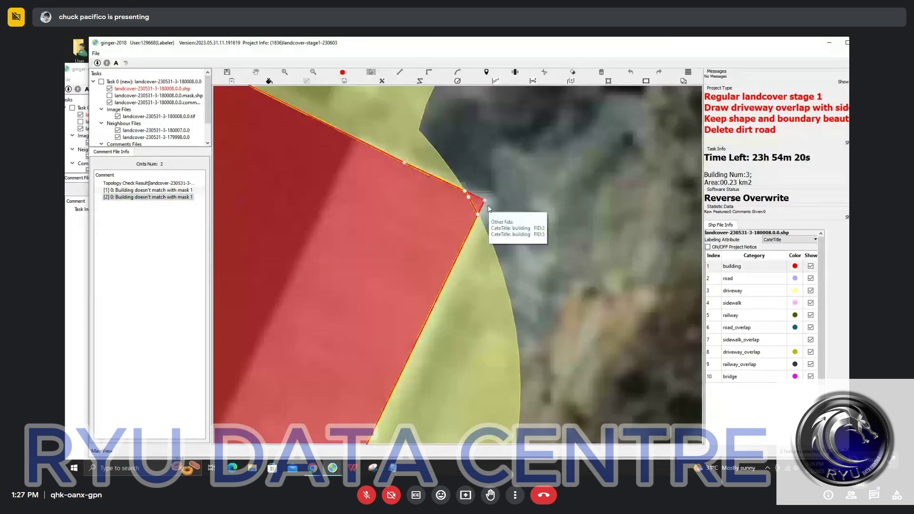
pyautogui.press('m')
pyautogui.click(149, 190)
pyautogui.scroll(-5, 435, 233)
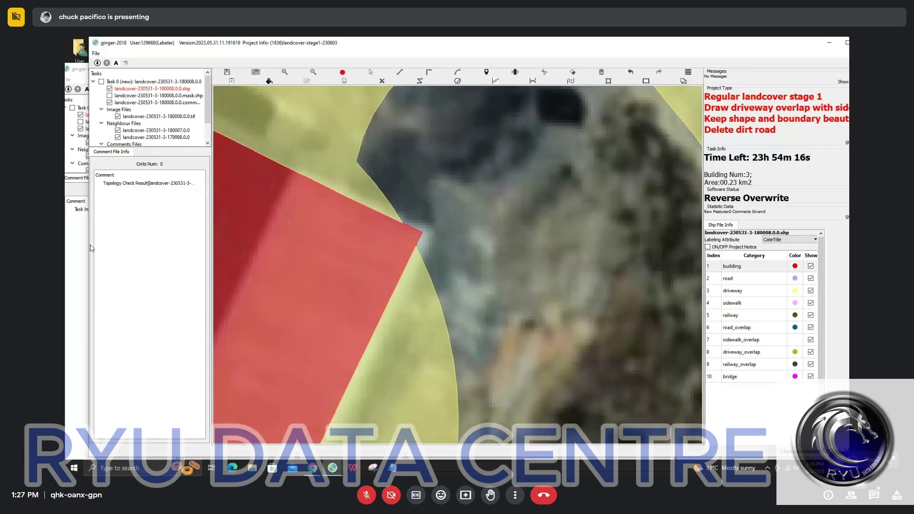
# Switch to the 180009 task window and delete the small driveway shape beside the red building at the eastern boundary.
pyautogui.click(77, 262)
pyautogui.press('space')
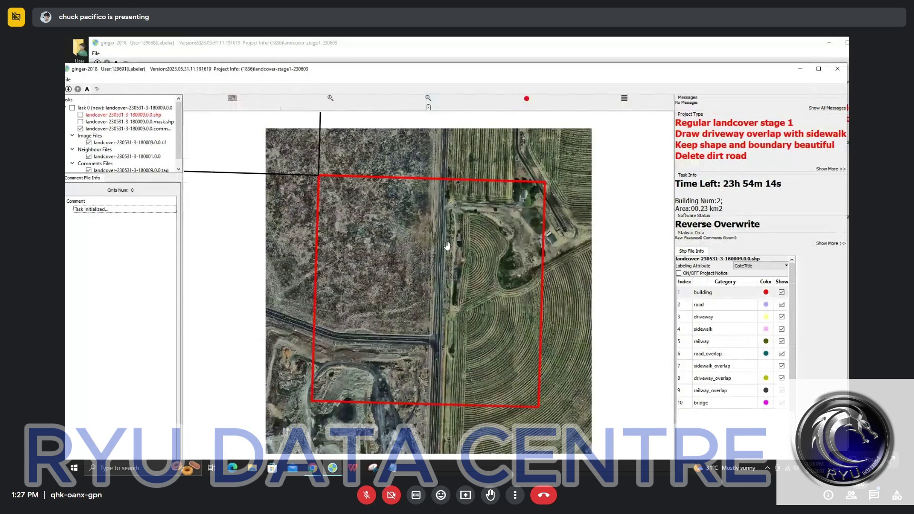
pyautogui.doubleClick(469, 76)
pyautogui.scroll(4, 504, 189)
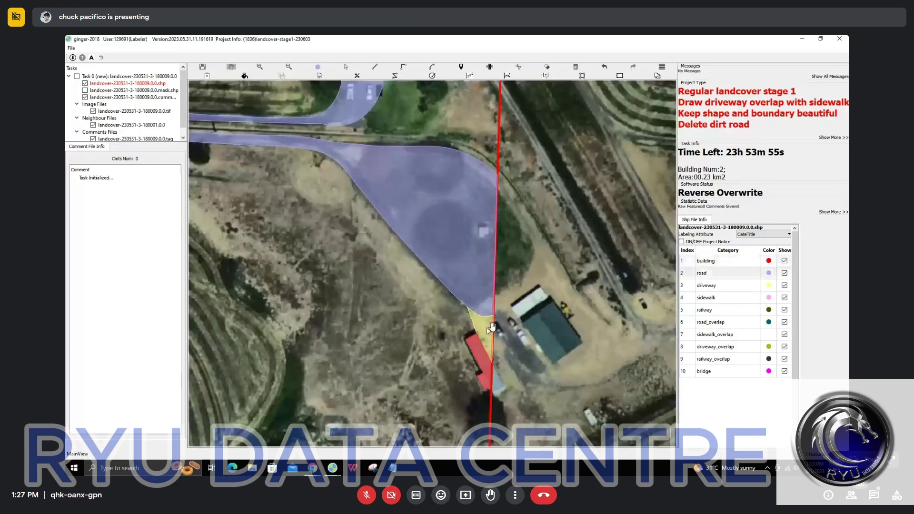
pyautogui.click(488, 328)
pyautogui.press('Delete')
# Extend the southern tip of the road polygon along the eastern task boundary towards the red building.
pyautogui.click(479, 300)
pyautogui.press('l')
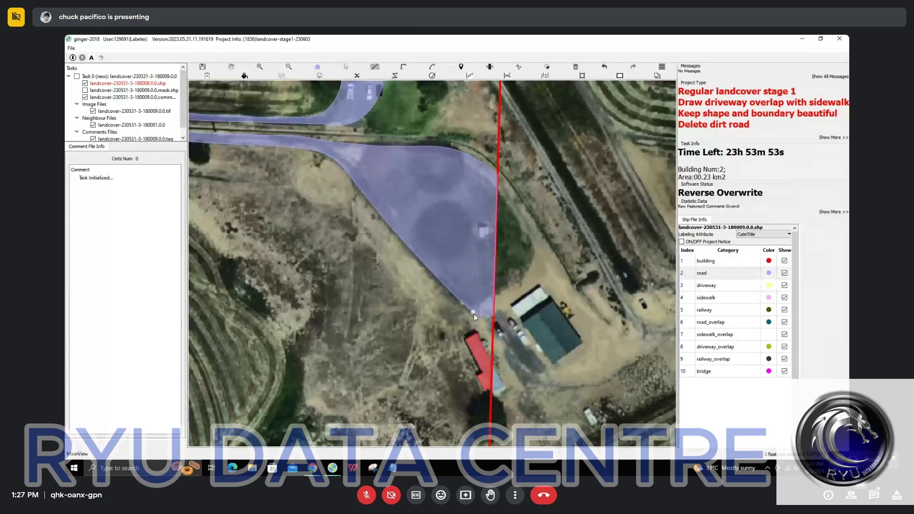
pyautogui.click(494, 316)
pyautogui.press('f')
pyautogui.click(487, 326)
# Trim the grass area off the road polygon along the lane's inner edge, keeping only the narrow lane.
pyautogui.press('l')
pyautogui.click(494, 312)
pyautogui.click(444, 275)
pyautogui.click(348, 161)
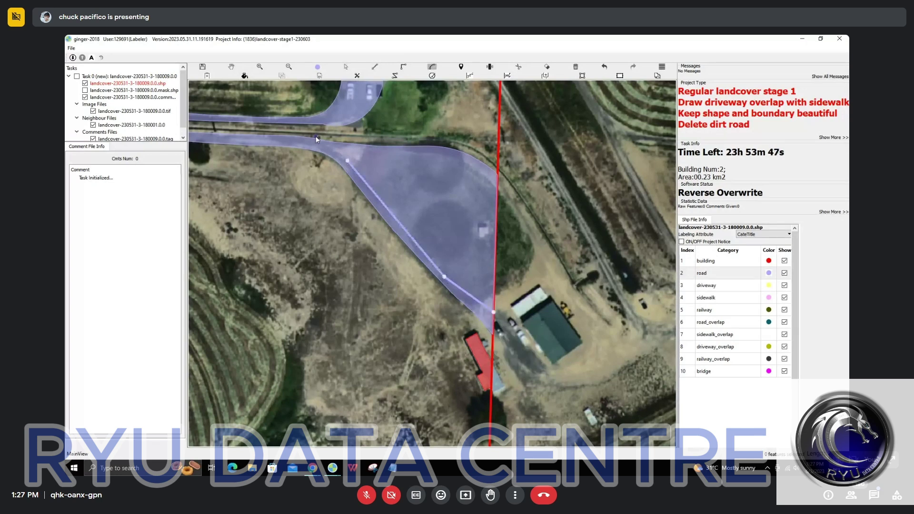
pyautogui.click(316, 139)
pyautogui.press('f')
pyautogui.click(378, 158)
# Inspect the house's parking area and both access lanes westward to the main road, with and without labels.
pyautogui.press('space')
pyautogui.moveTo(337, 101); pyautogui.dragTo(423, 223)
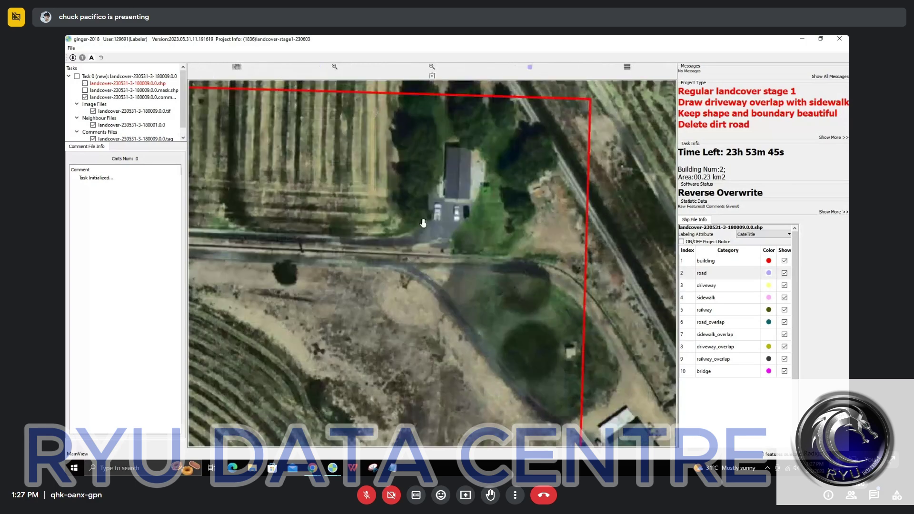
pyautogui.press('space')
pyautogui.moveTo(227, 255); pyautogui.dragTo(422, 247)
pyautogui.scroll(-3, 419, 245)
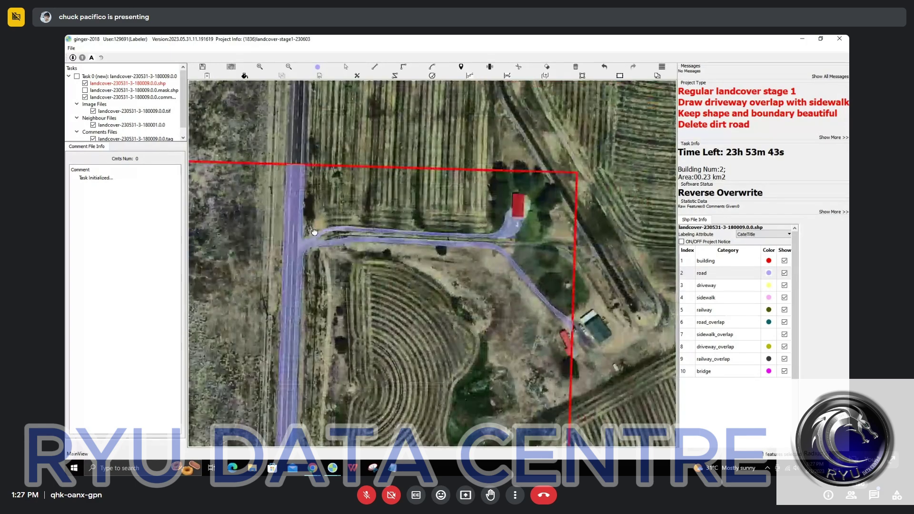
pyautogui.scroll(1, 347, 230)
pyautogui.moveTo(347, 229); pyautogui.dragTo(412, 204)
pyautogui.scroll(2, 403, 212)
pyautogui.scroll(-2, 392, 219)
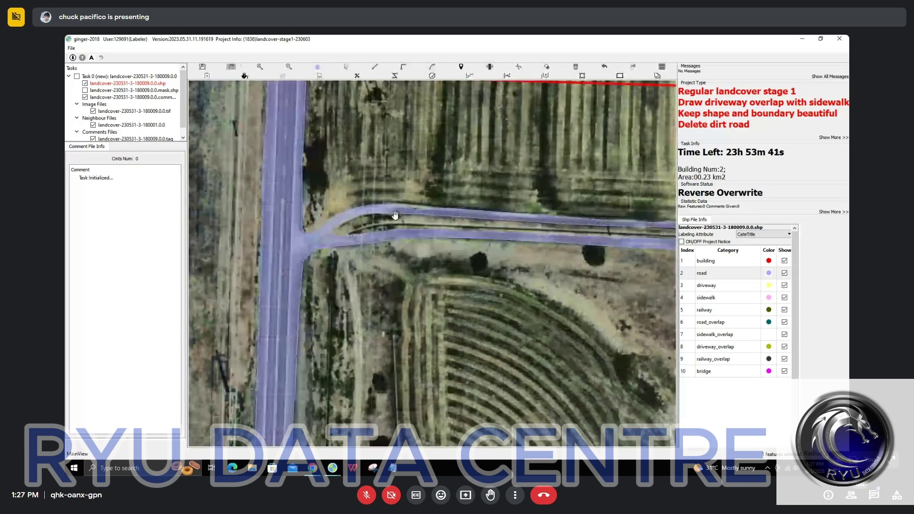
# Split the two access lanes from the main road with a line across their junction and change their category to driveway.
pyautogui.click(437, 218)
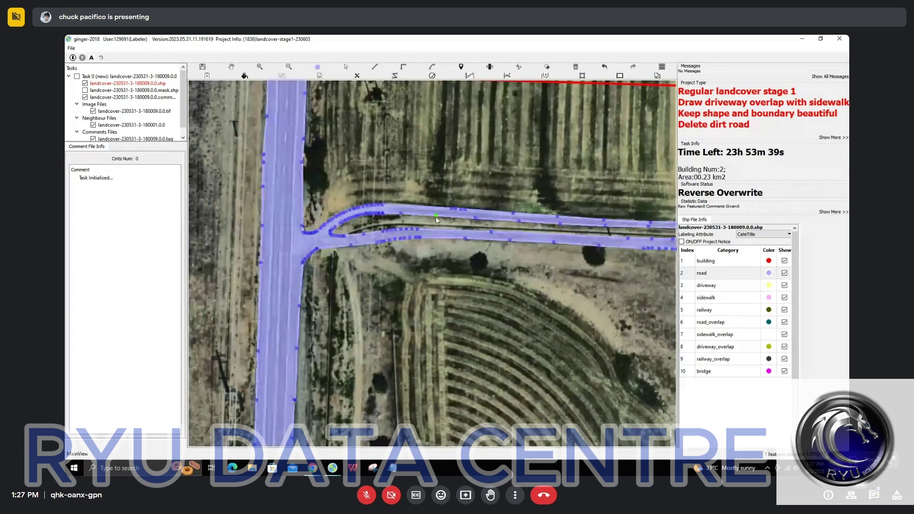
pyautogui.press('l')
pyautogui.click(301, 231)
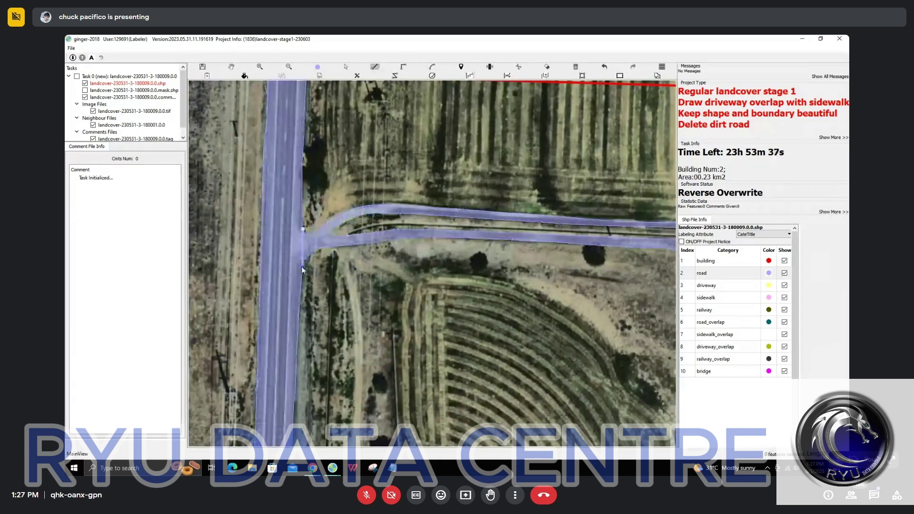
pyautogui.click(304, 261)
pyautogui.press('c')
pyautogui.click(333, 239)
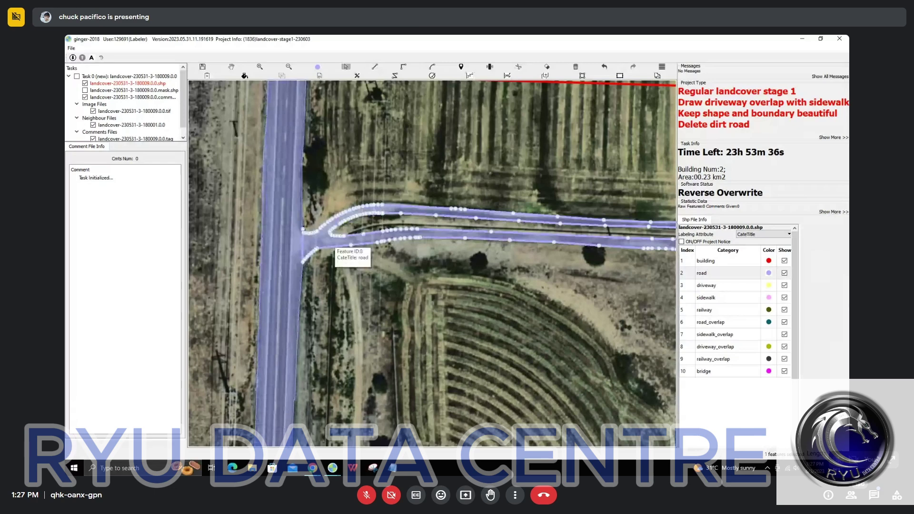
pyautogui.click(721, 286)
# Examine the bare imagery of the main road from the driveway entrance south to the side road junction.
pyautogui.scroll(-1, 364, 255)
pyautogui.scroll(-1, 364, 256)
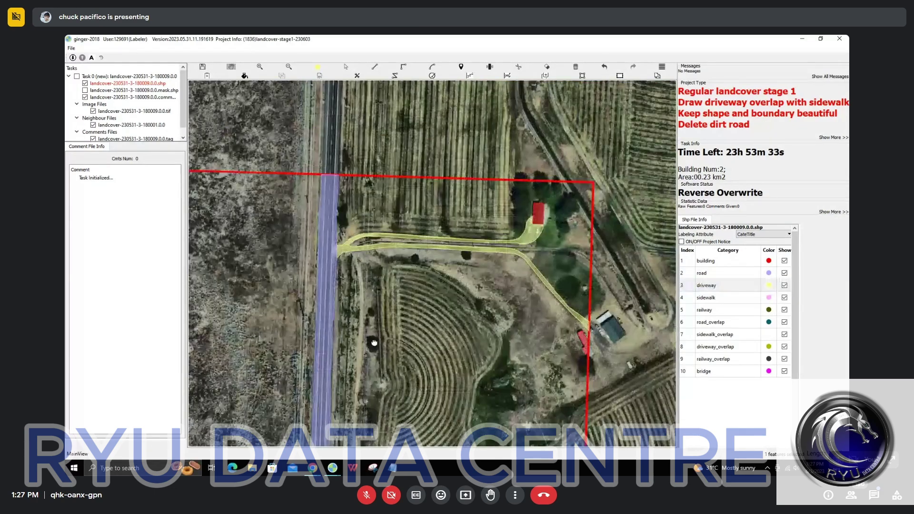
pyautogui.moveTo(375, 343); pyautogui.dragTo(361, 166)
pyautogui.scroll(-1, 362, 166)
pyautogui.press('space')
pyautogui.moveTo(316, 307); pyautogui.dragTo(380, 303)
pyautogui.scroll(3, 438, 185)
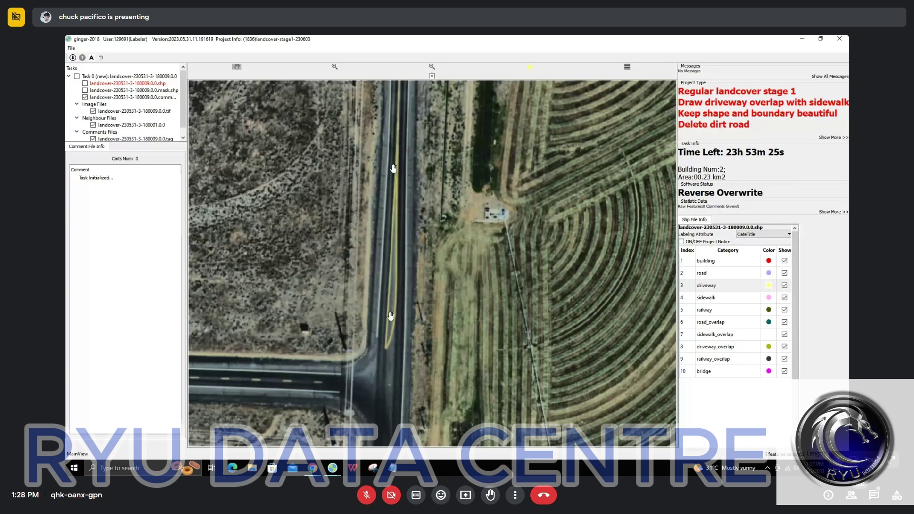
# Show the labels again and check the road polygons around the junction, the southern boundary and the side road.
pyautogui.press('space')
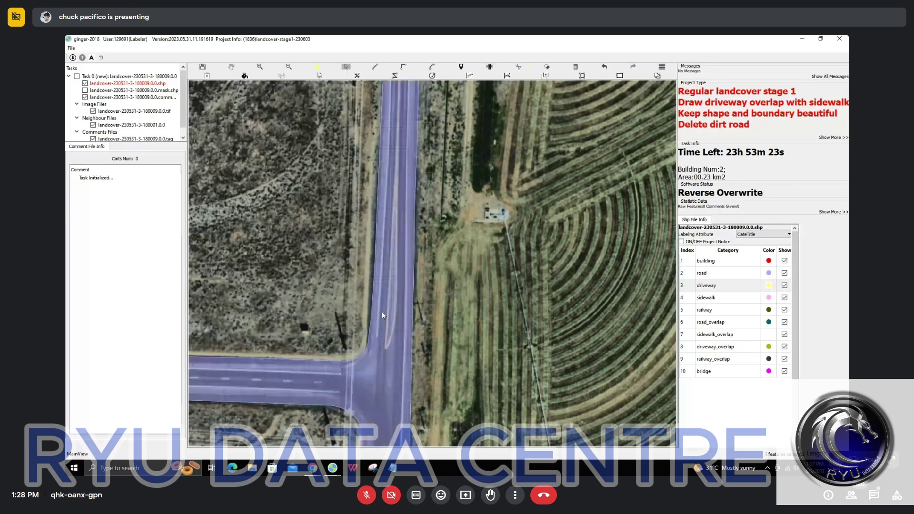
pyautogui.click(382, 312)
pyautogui.press('Escape')
pyautogui.scroll(-2, 398, 316)
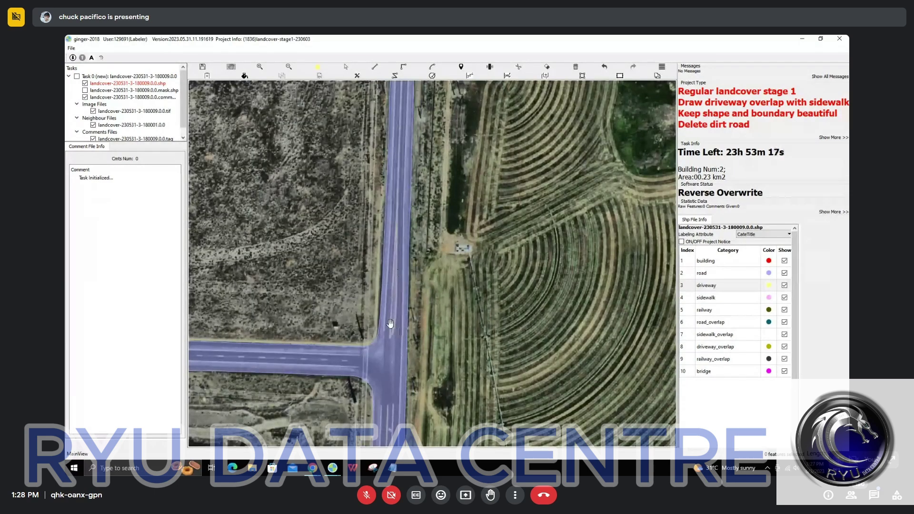
pyautogui.moveTo(374, 352); pyautogui.dragTo(423, 225)
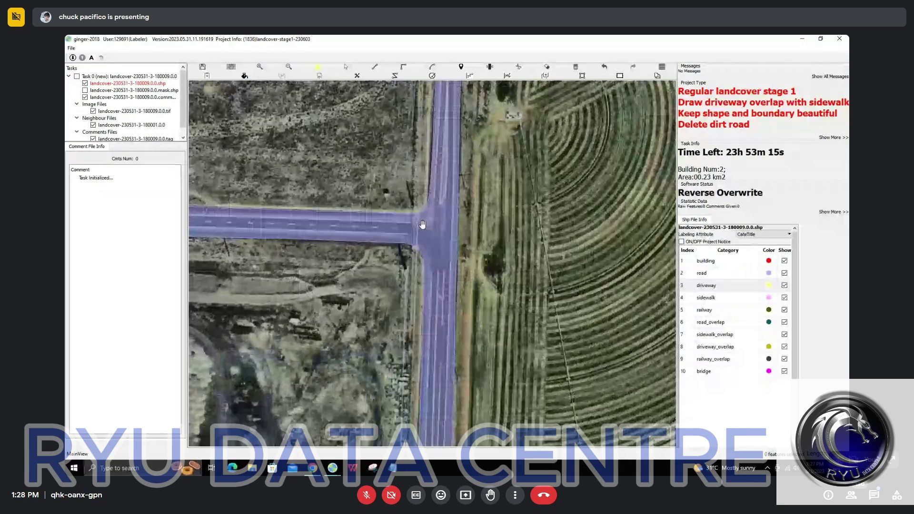
pyautogui.scroll(-2, 424, 228)
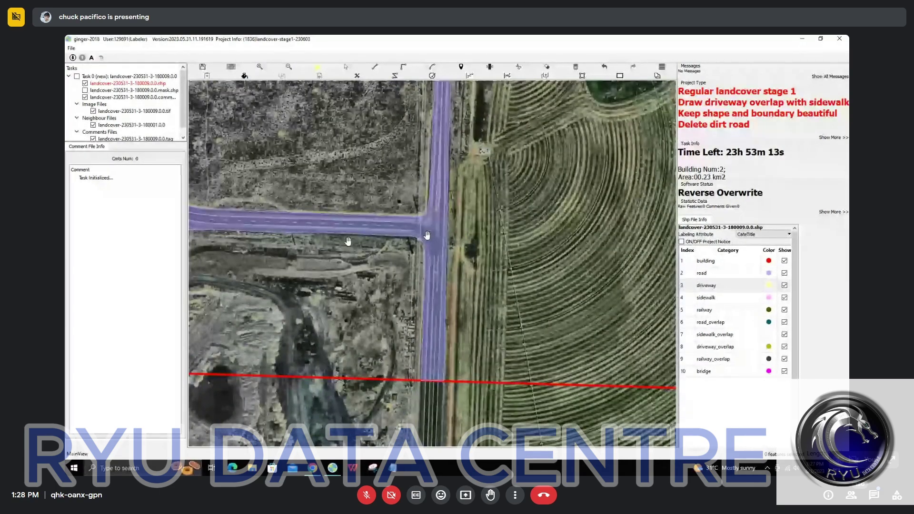
pyautogui.moveTo(339, 224); pyautogui.dragTo(427, 232)
# Remove the excess road strip along the southern edge of the side road's bend at the western boundary.
pyautogui.press('r')
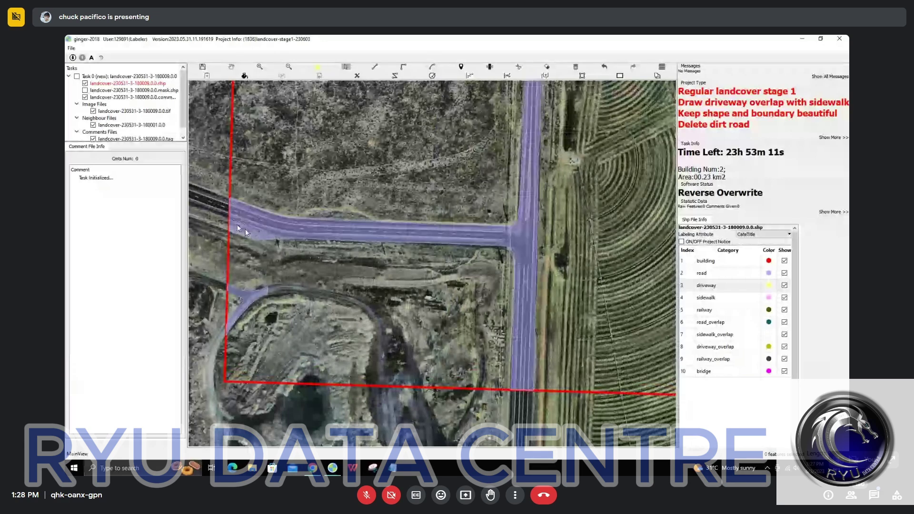
pyautogui.scroll(2, 245, 230)
pyautogui.click(409, 257)
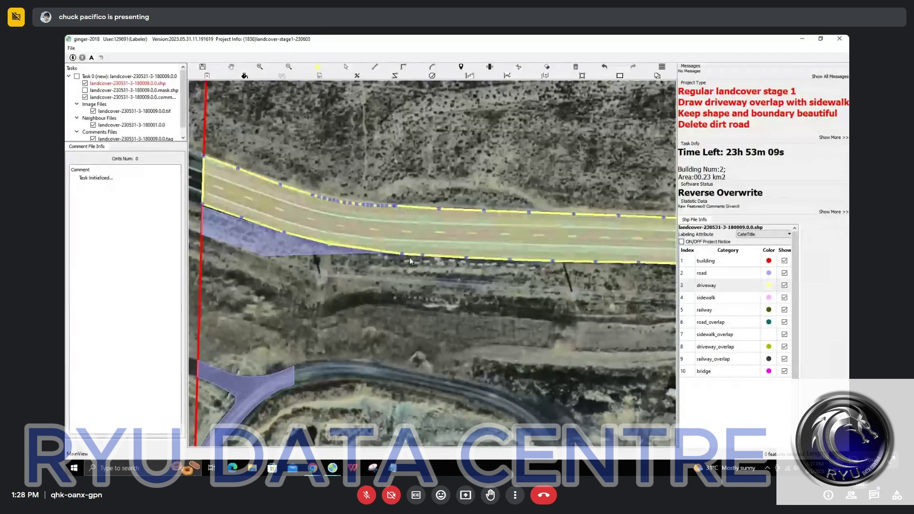
pyautogui.rightClick(410, 258)
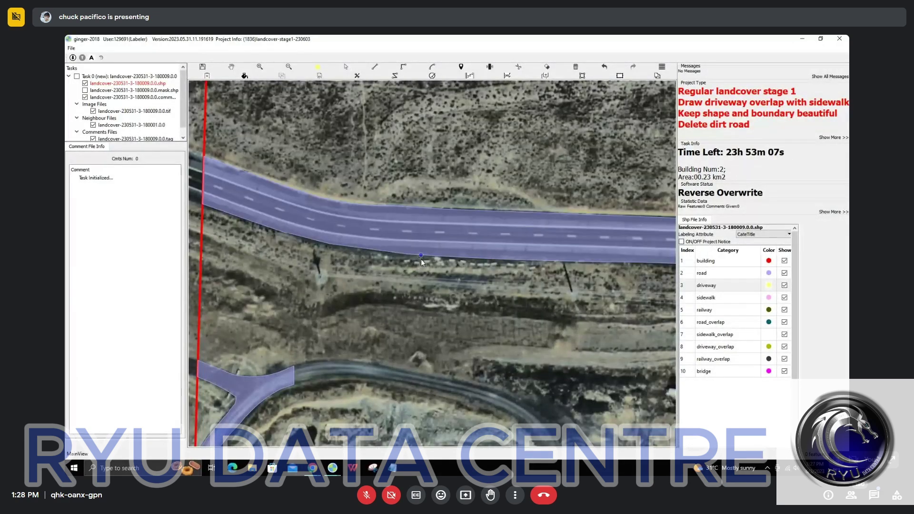
# Check the quarry tracks on the bare imagery and delete the dirt road label at the western boundary.
pyautogui.scroll(-3, 426, 262)
pyautogui.scroll(3, 406, 347)
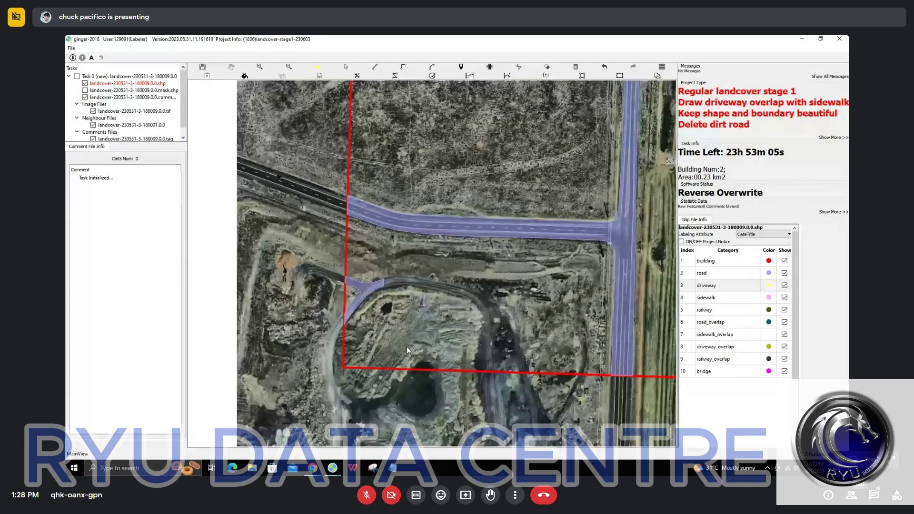
pyautogui.moveTo(406, 347); pyautogui.dragTo(366, 211)
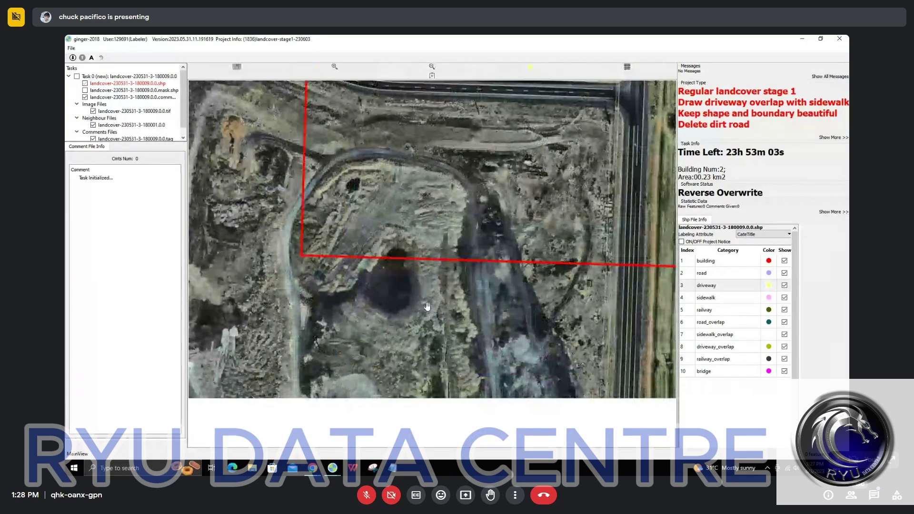
pyautogui.moveTo(275, 147); pyautogui.dragTo(363, 196)
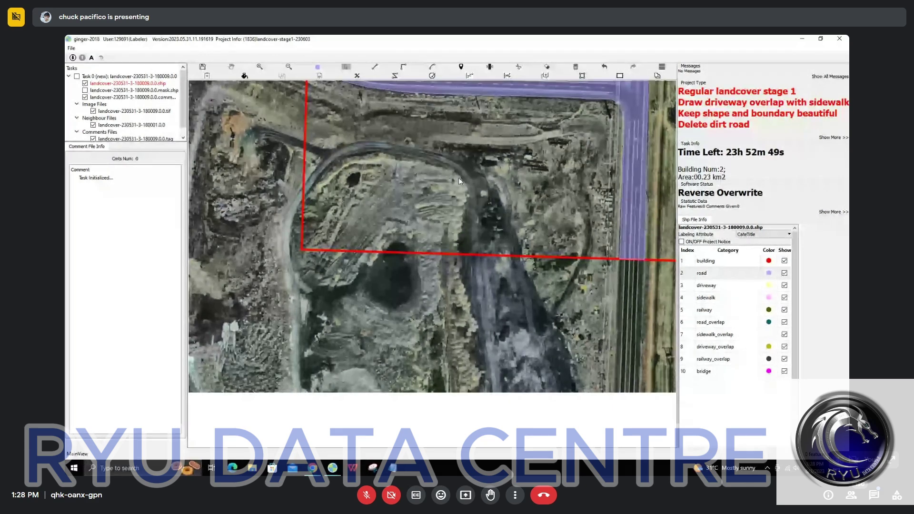
# Examine the dirt tracks around the quarry and across the southern boundary for any that need labels.
pyautogui.press('space')
pyautogui.moveTo(452, 164); pyautogui.dragTo(455, 210)
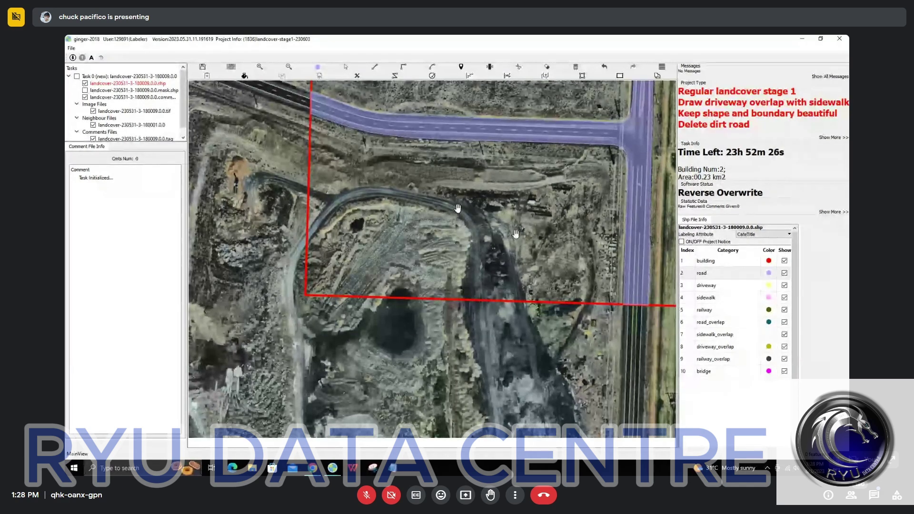
pyautogui.moveTo(636, 324); pyautogui.dragTo(598, 255)
pyautogui.scroll(2, 491, 227)
pyautogui.scroll(3, 491, 227)
pyautogui.scroll(-4, 488, 225)
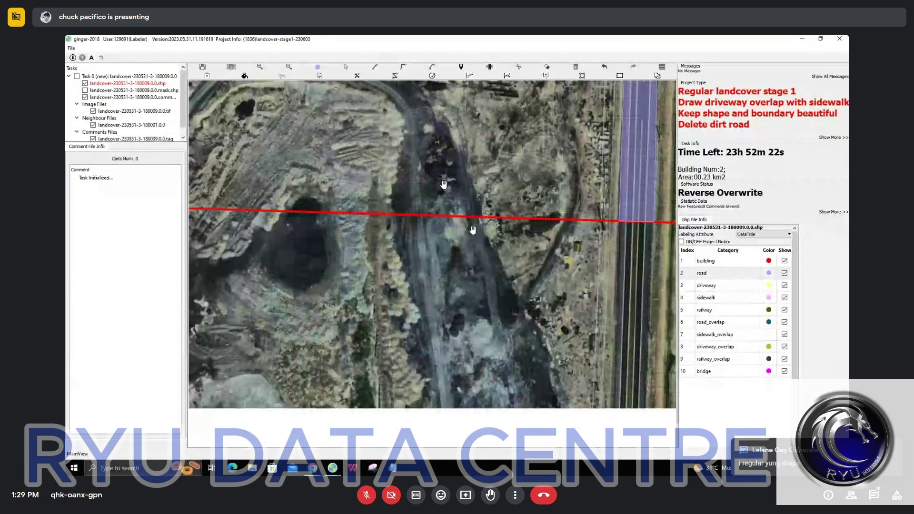
pyautogui.scroll(-1, 444, 184)
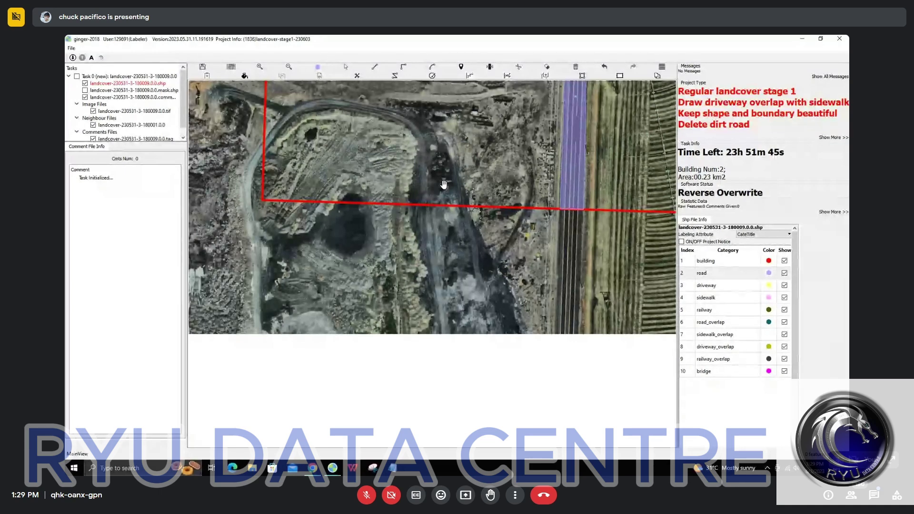
pyautogui.moveTo(443, 185); pyautogui.dragTo(523, 222)
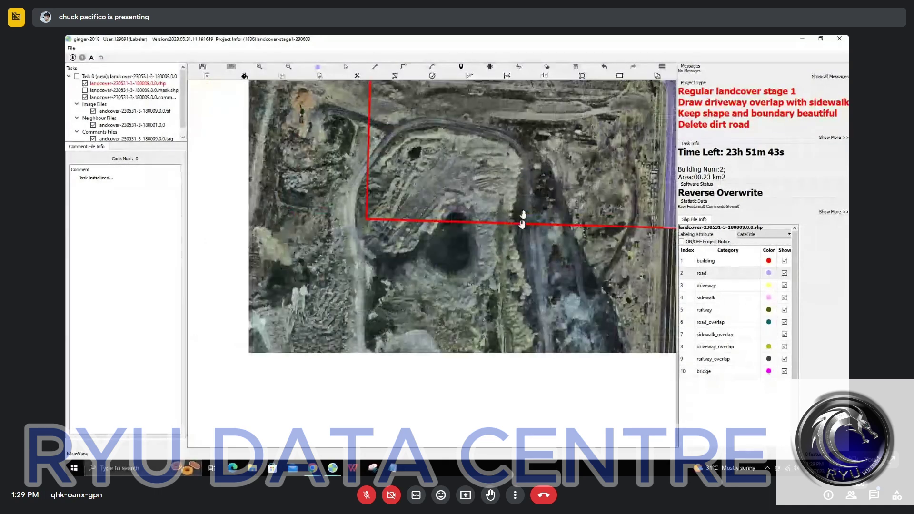
pyautogui.scroll(-2, 522, 222)
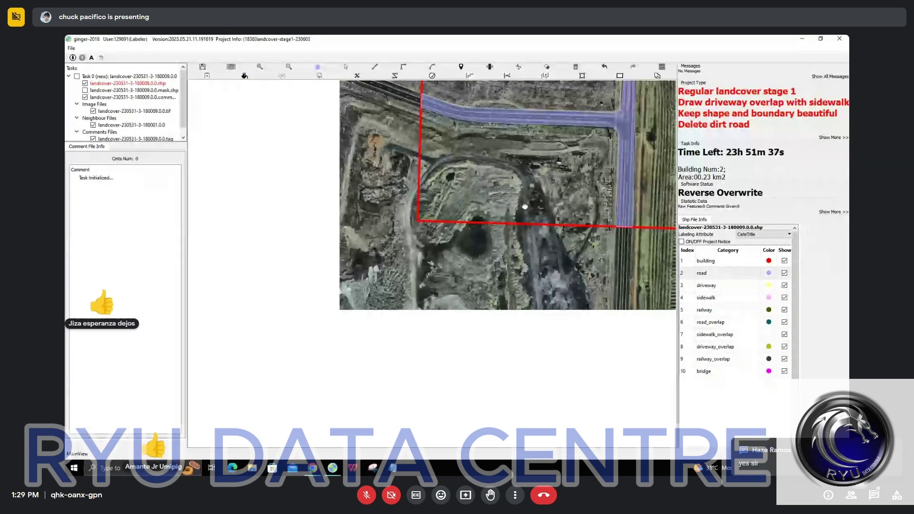
# Examine the quarry tracks inside and across the southern boundary of task 180009 for a surfaced lane that needs a label.
pyautogui.scroll(2, 516, 209)
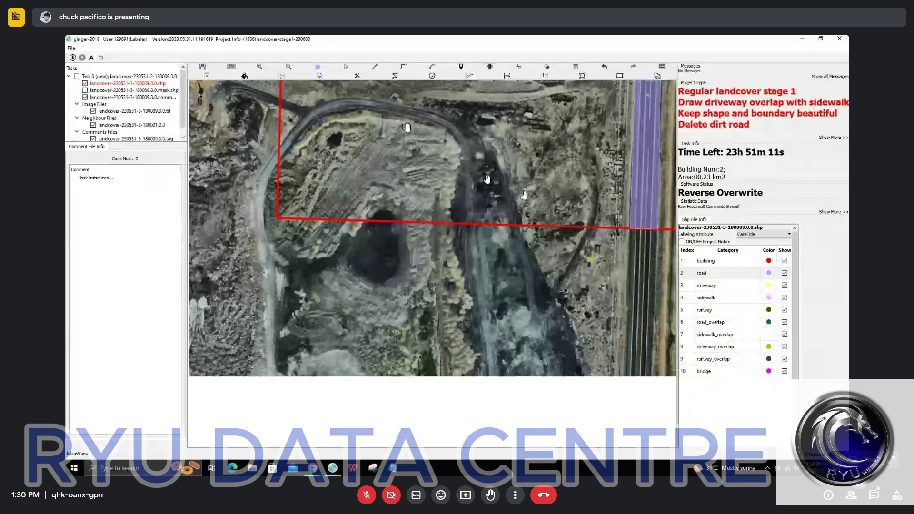
pyautogui.scroll(2, 517, 324)
pyautogui.scroll(2, 476, 283)
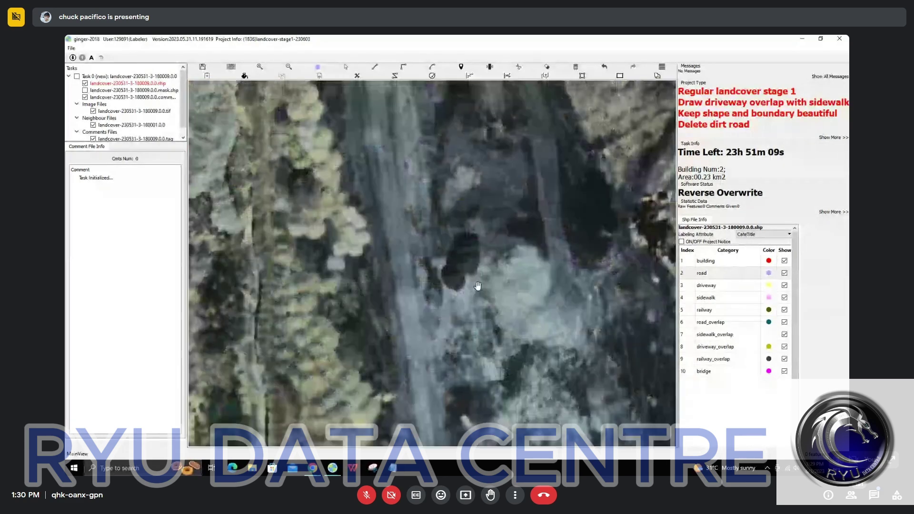
pyautogui.scroll(-2, 454, 241)
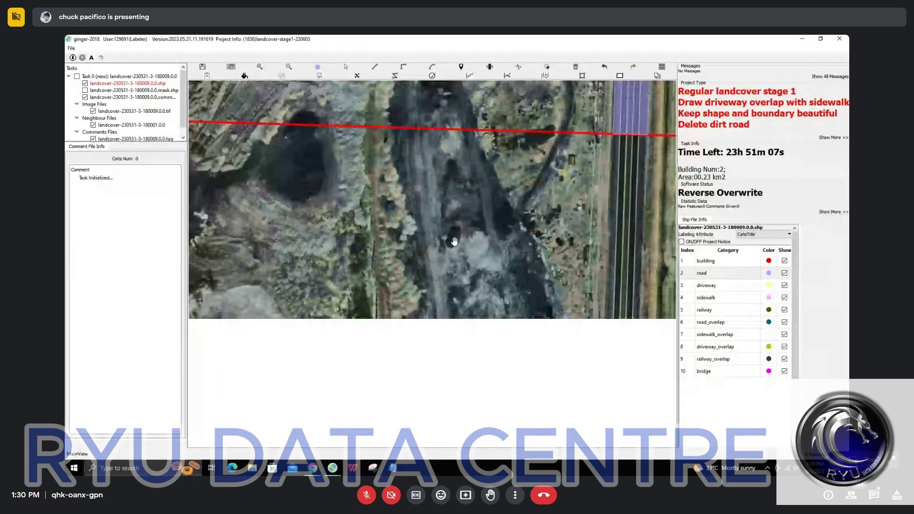
pyautogui.scroll(-1, 454, 242)
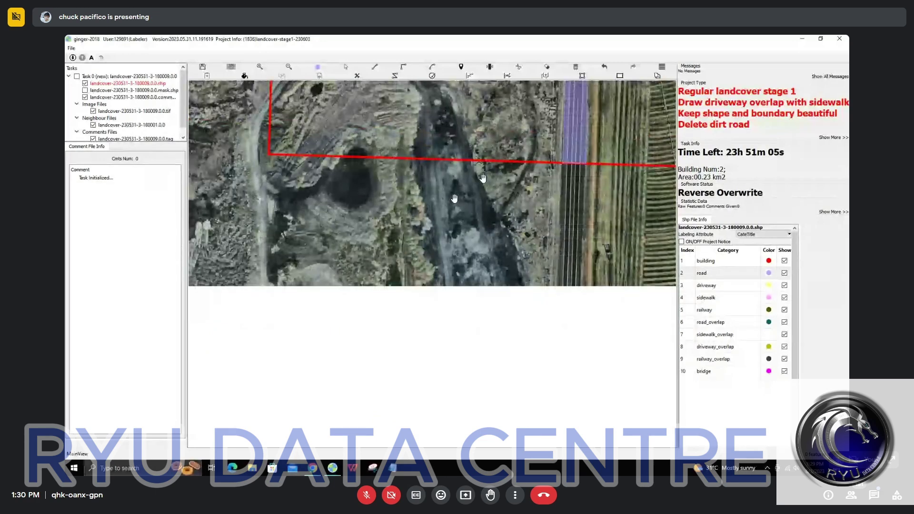
pyautogui.moveTo(483, 159); pyautogui.dragTo(469, 208)
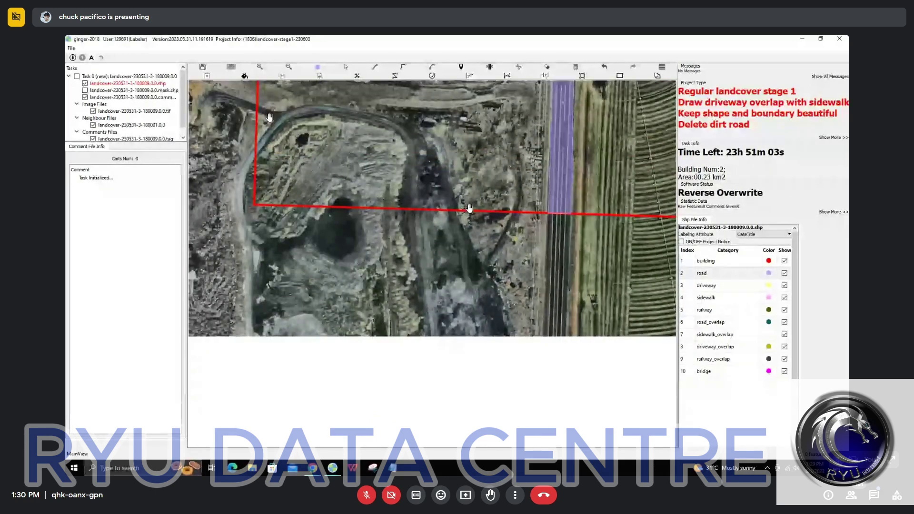
pyautogui.moveTo(322, 114); pyautogui.dragTo(329, 158)
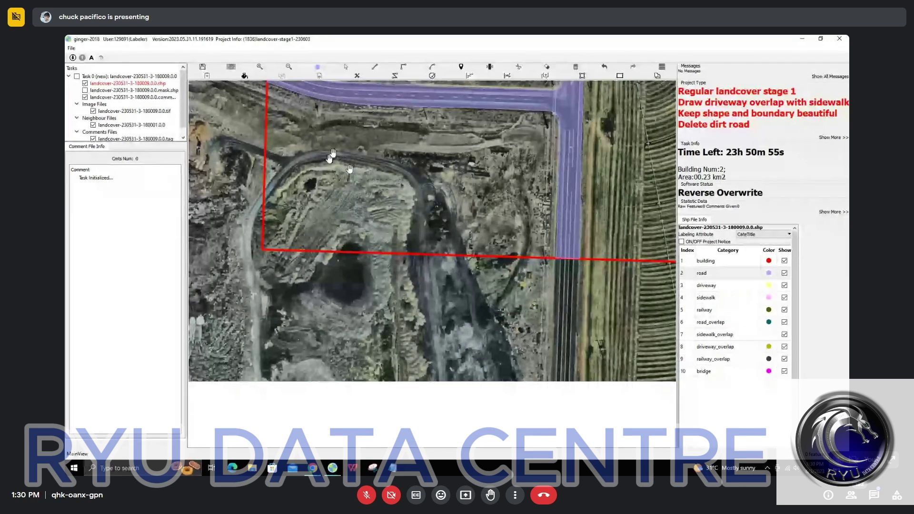
pyautogui.scroll(-2, 350, 169)
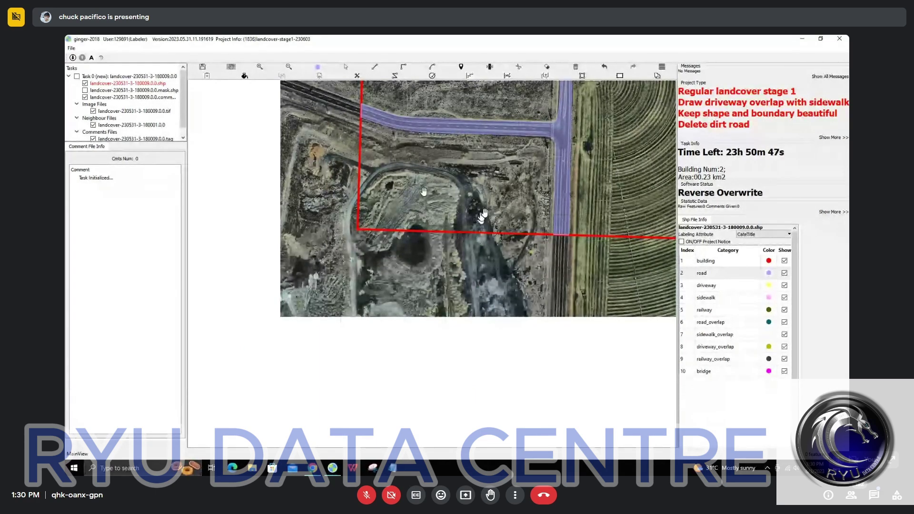
pyautogui.moveTo(466, 186); pyautogui.dragTo(366, 221)
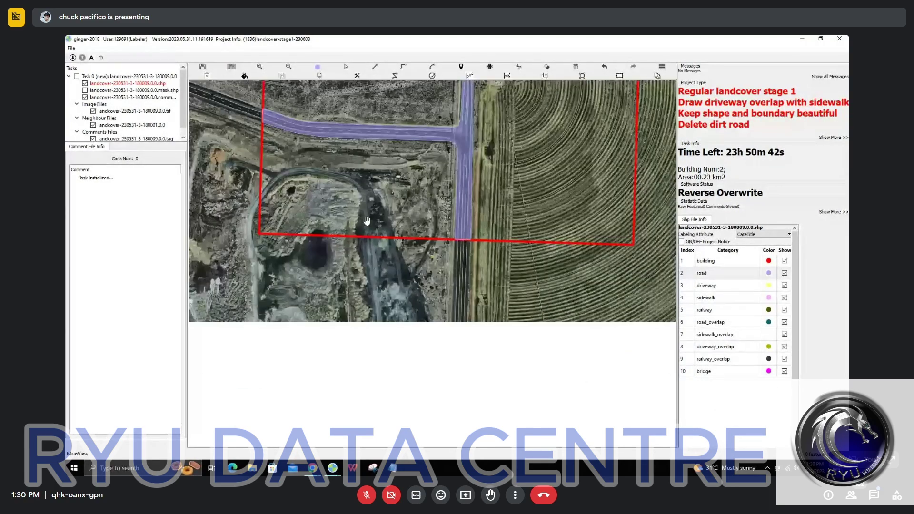
pyautogui.scroll(1, 367, 219)
pyautogui.scroll(1, 442, 249)
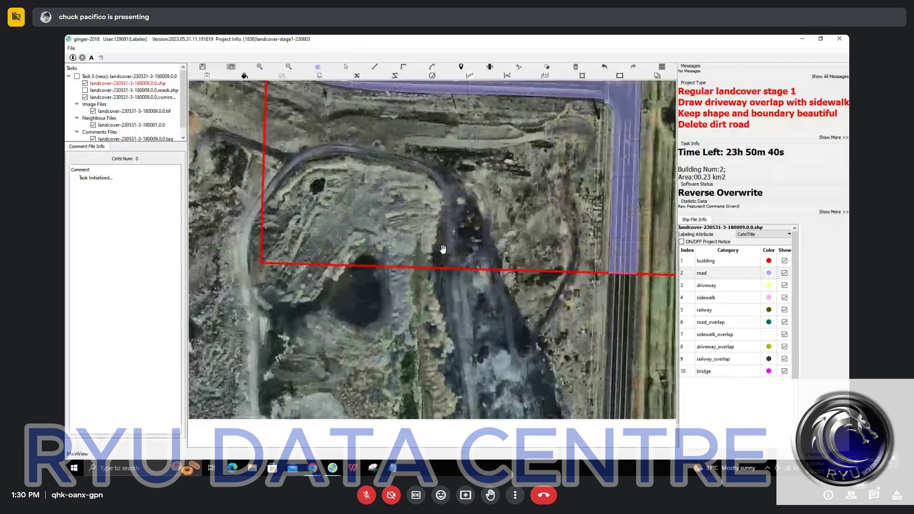
pyautogui.press('l')
pyautogui.click(447, 279)
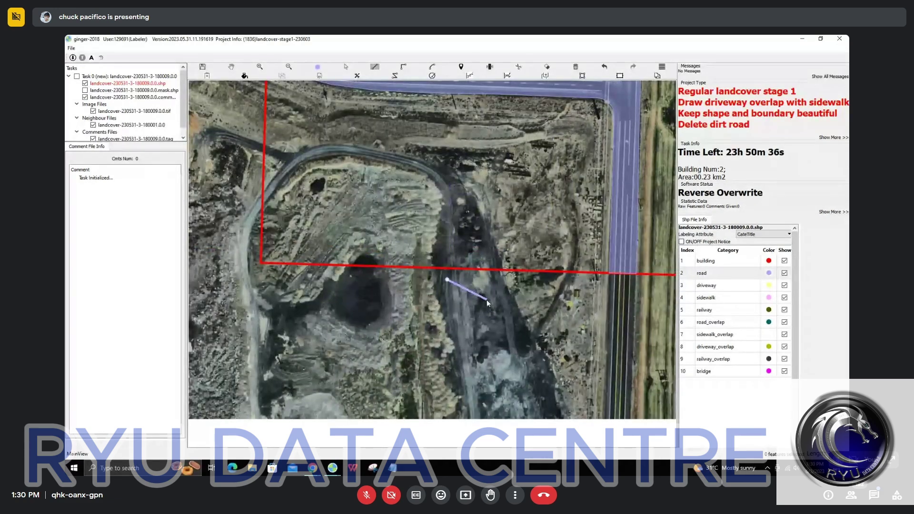
pyautogui.press('Escape')
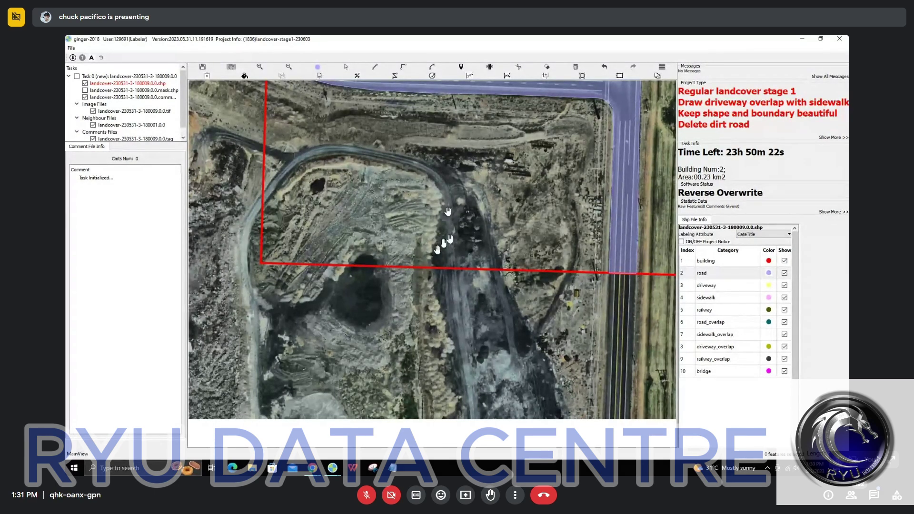
# Save the labels of task 180009 after a last overall check, and switch to the maximised window of task 180010.
pyautogui.scroll(-2, 451, 238)
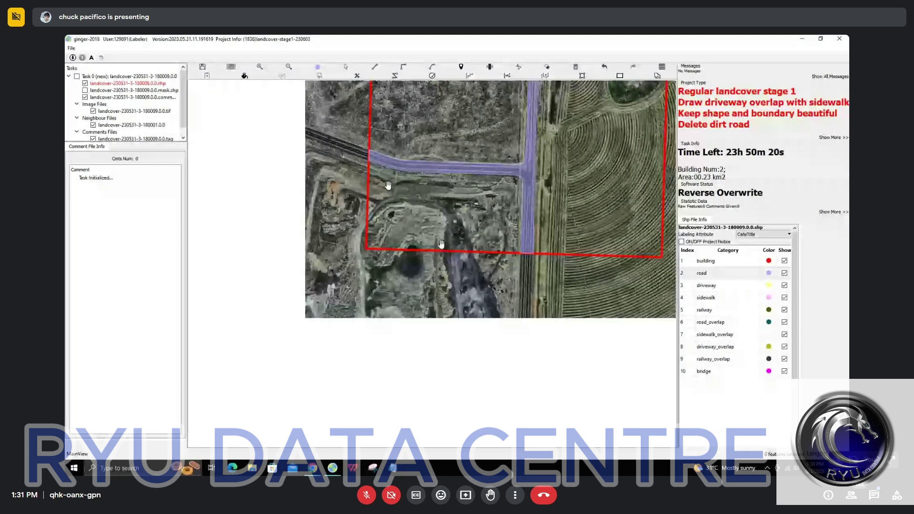
pyautogui.moveTo(546, 123); pyautogui.dragTo(380, 210)
pyautogui.moveTo(408, 159); pyautogui.dragTo(390, 251)
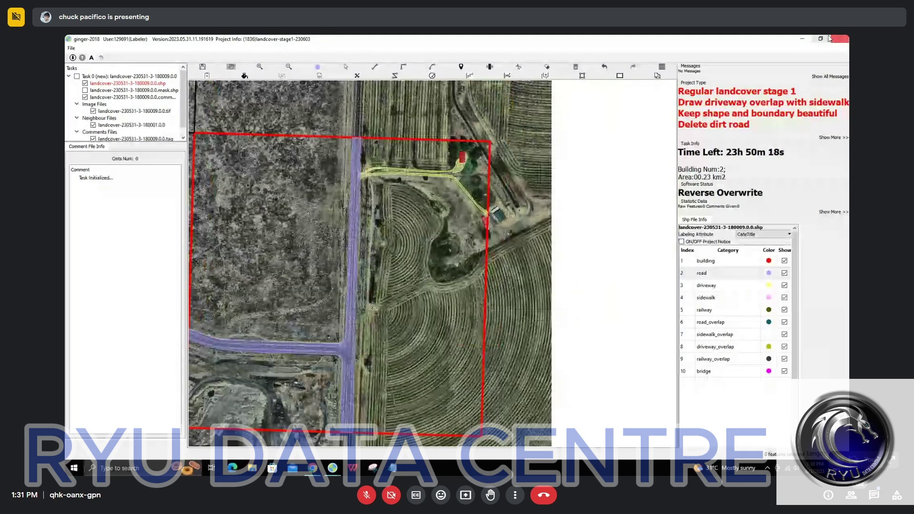
pyautogui.moveTo(671, 40); pyautogui.dragTo(681, 57)
pyautogui.hotkey('ctrl', 's')
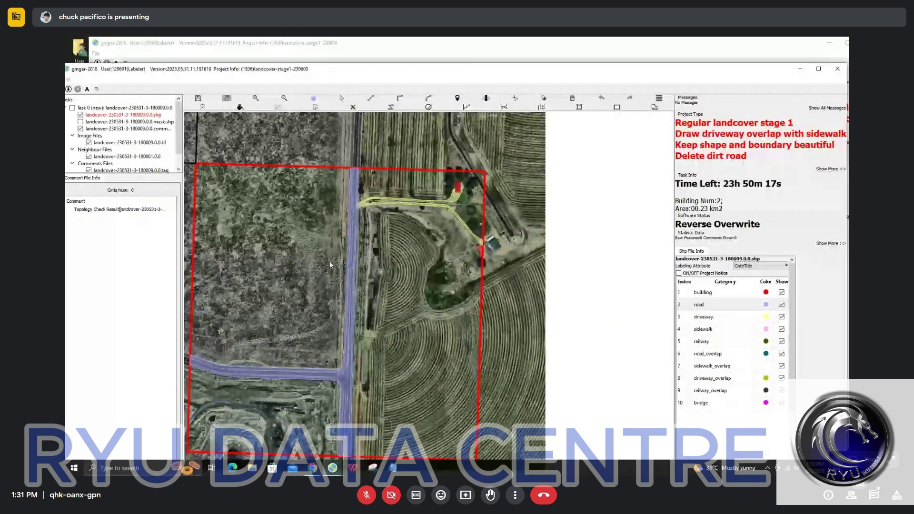
pyautogui.click(464, 51)
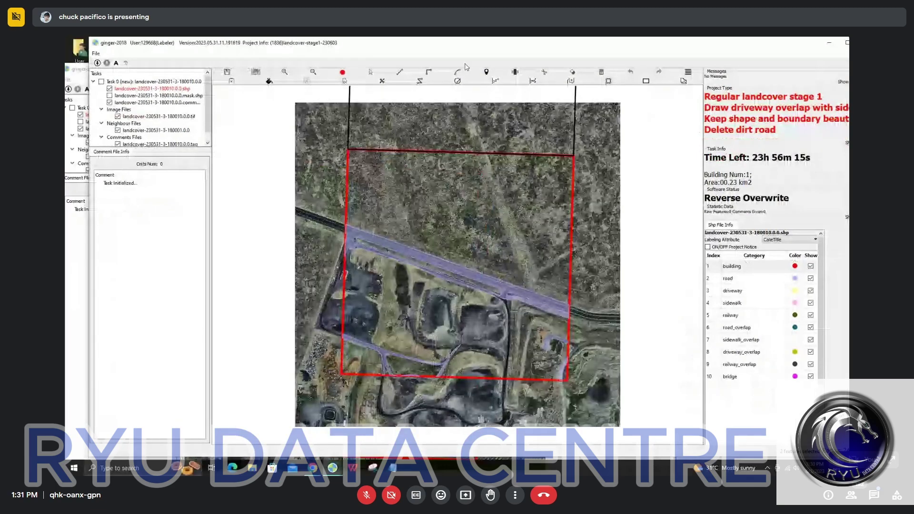
pyautogui.doubleClick(466, 44)
# Compare the quarry yard, the access tracks and the building label at the western boundary of task 180010 with the bare imagery.
pyautogui.scroll(5, 414, 360)
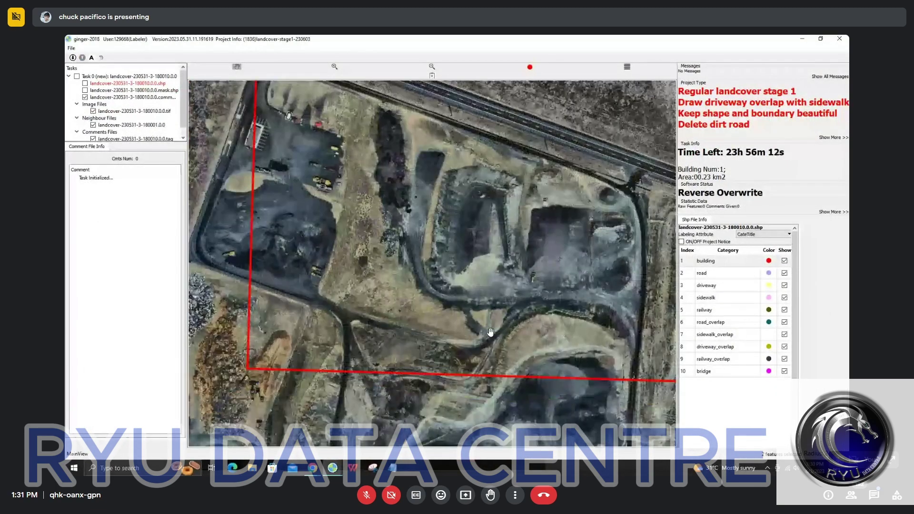
pyautogui.scroll(-2, 524, 304)
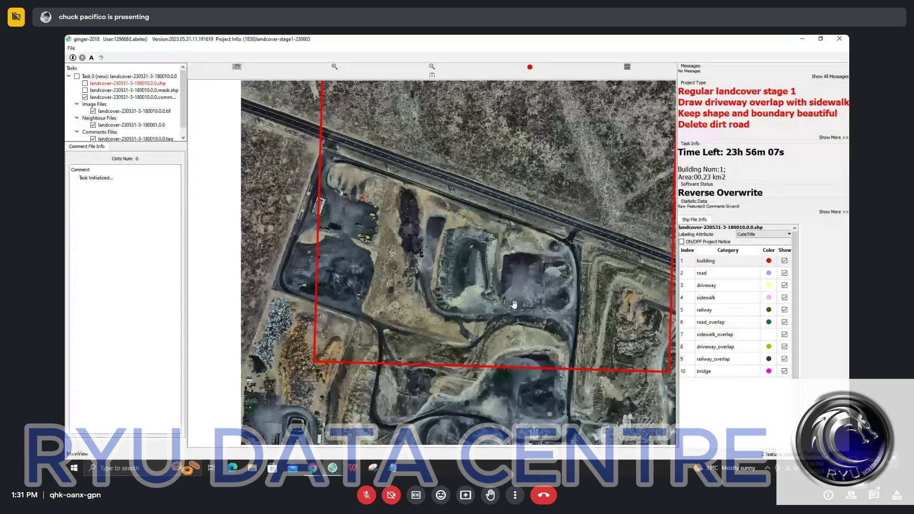
pyautogui.scroll(2, 512, 342)
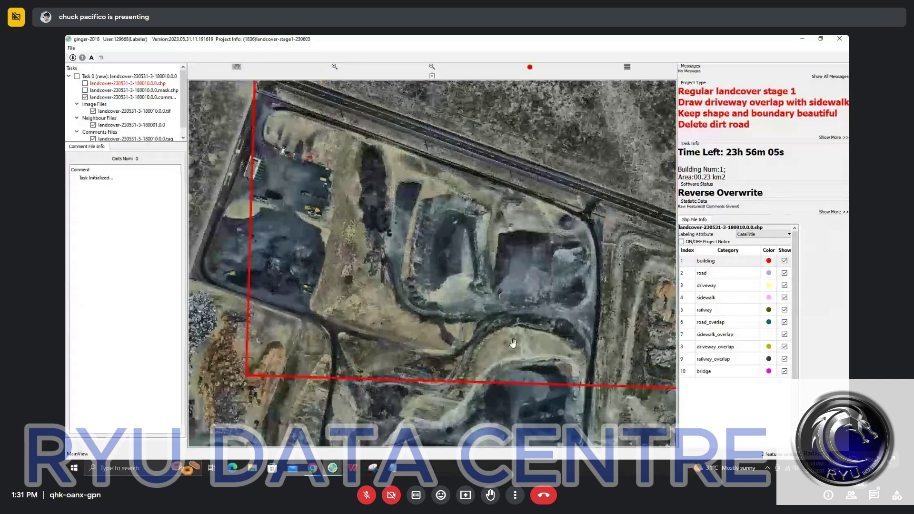
pyautogui.scroll(2, 255, 146)
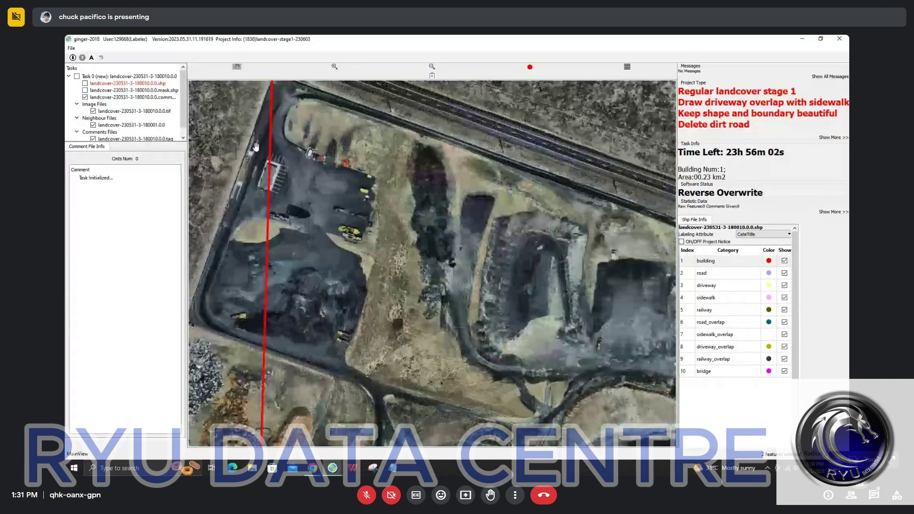
pyautogui.scroll(3, 256, 146)
pyautogui.scroll(-2, 375, 190)
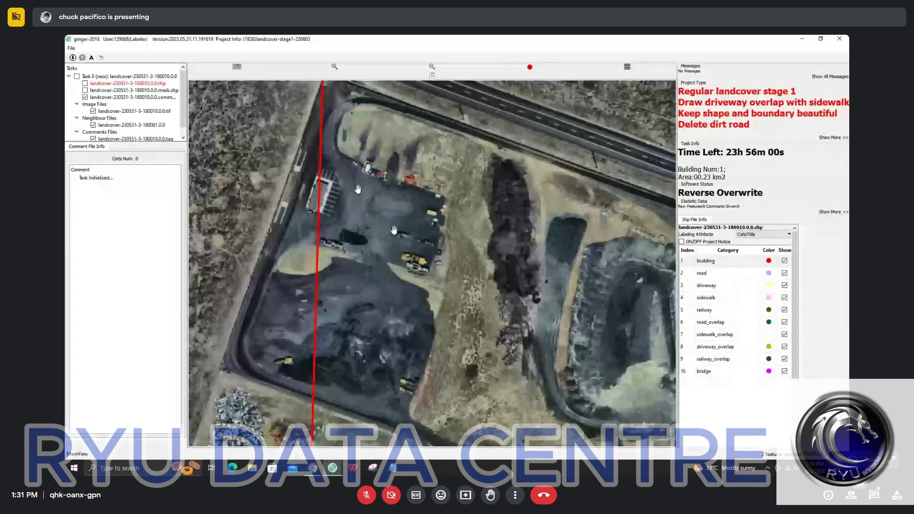
pyautogui.moveTo(342, 158); pyautogui.dragTo(360, 135)
pyautogui.press('space')
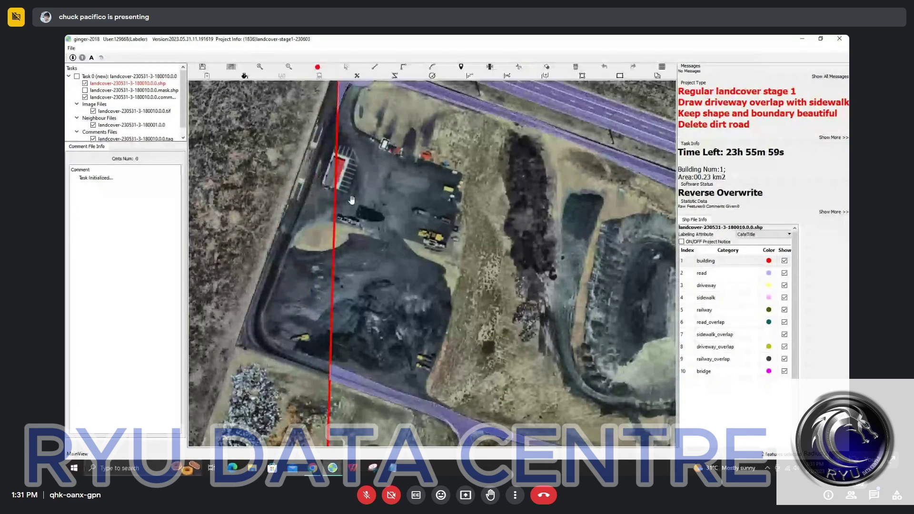
pyautogui.scroll(3, 351, 200)
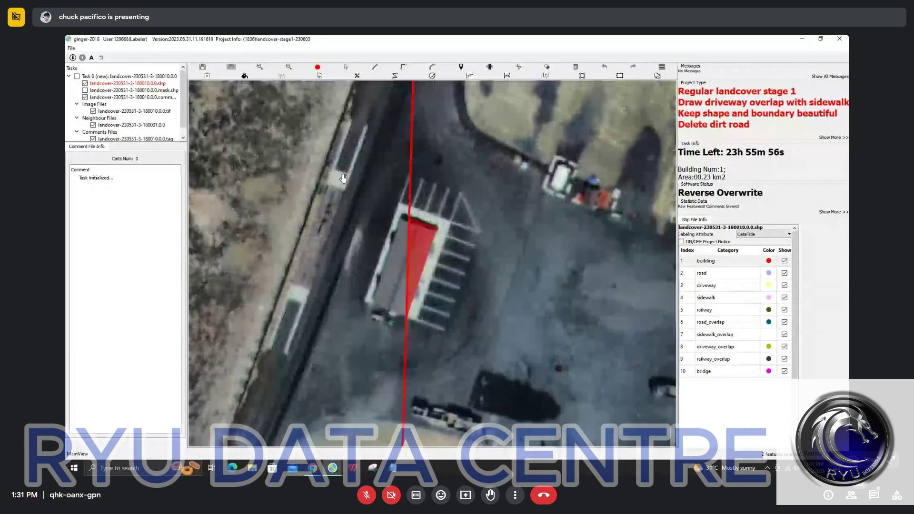
pyautogui.scroll(-1, 341, 178)
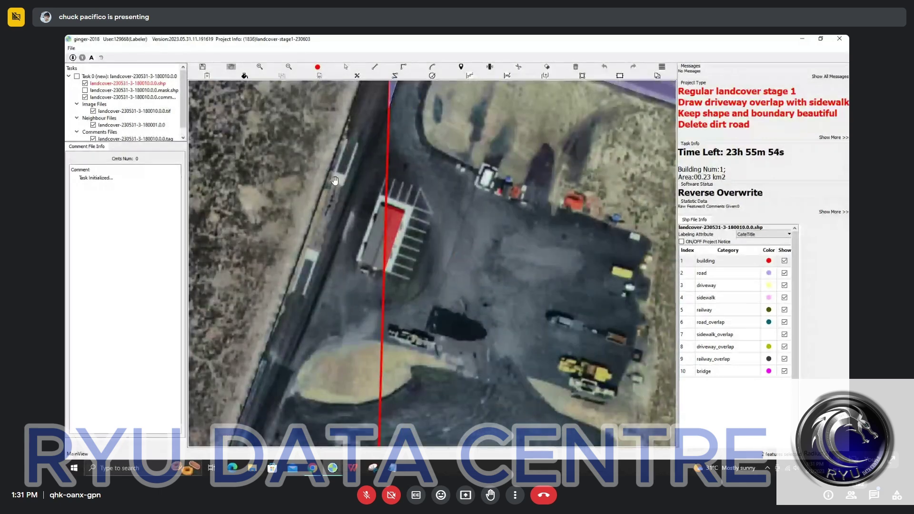
pyautogui.scroll(-2, 338, 178)
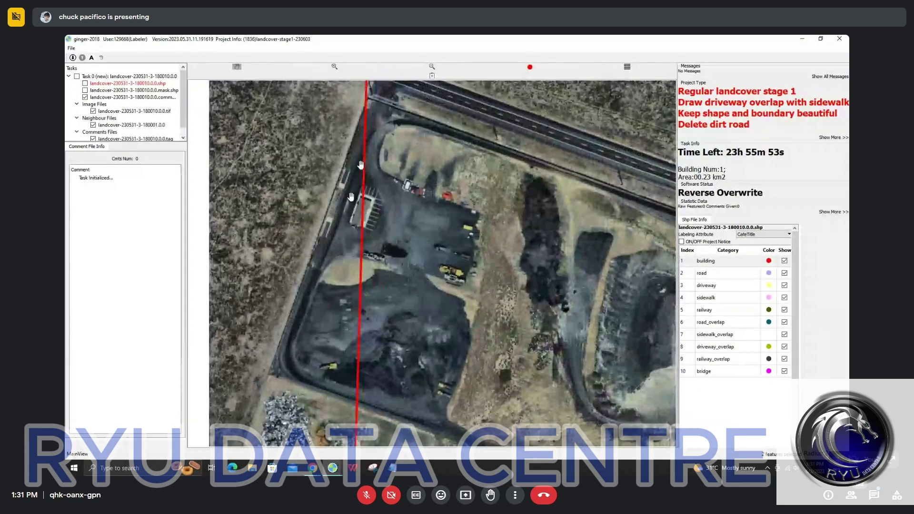
pyautogui.moveTo(397, 120); pyautogui.dragTo(333, 173)
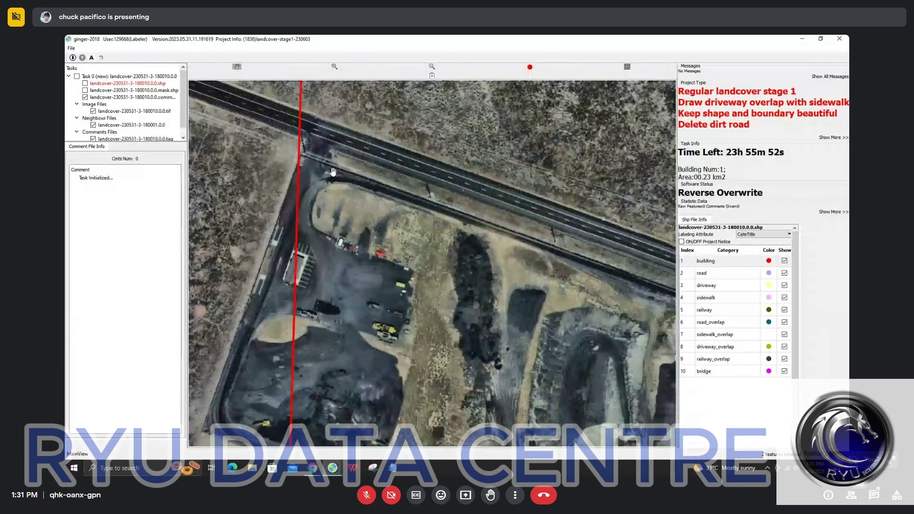
# Trace the western edge of the unlabelled access lane from the highway junction southward to just beyond the southern boundary.
pyautogui.press('space')
pyautogui.moveTo(485, 184); pyautogui.dragTo(309, 182)
pyautogui.scroll(-2, 310, 184)
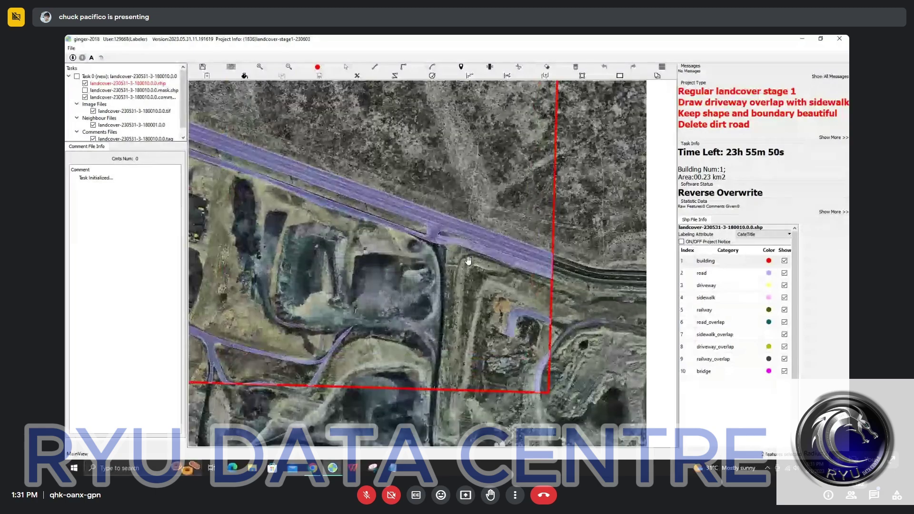
pyautogui.scroll(2, 431, 248)
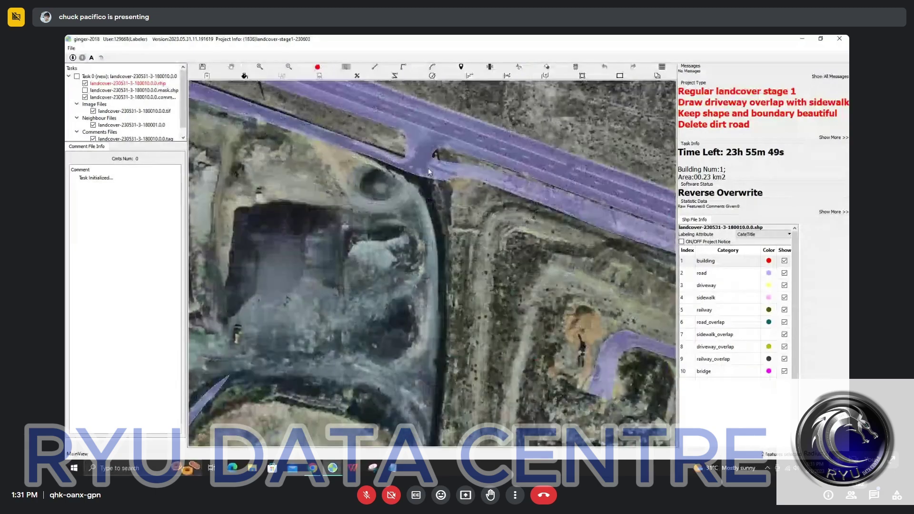
pyautogui.press('l')
pyautogui.press('f')
pyautogui.click(421, 193)
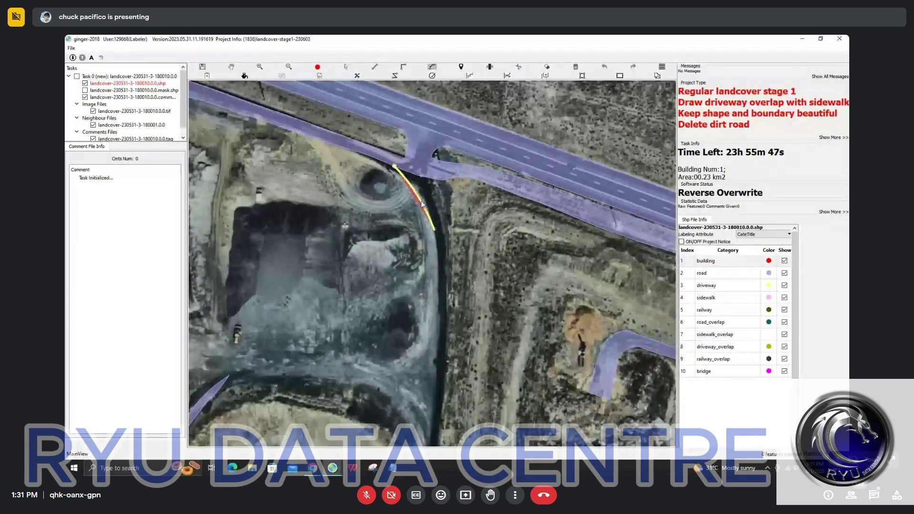
pyautogui.click(435, 230)
pyautogui.press('d')
pyautogui.press('space')
pyautogui.click(423, 257)
pyautogui.press('space')
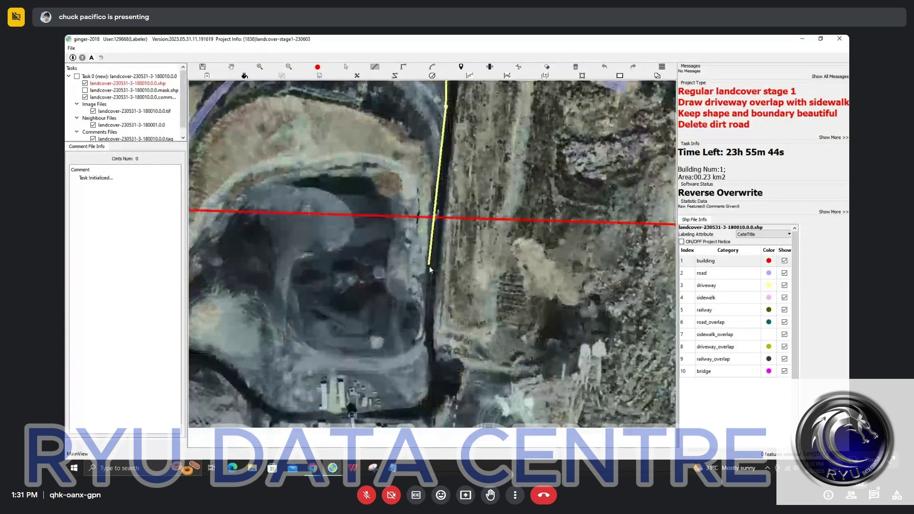
pyautogui.click(430, 261)
# Trace the access lane's eastern edge back up to the highway junction and turn the closed outline into a polygon.
pyautogui.scroll(-2, 469, 255)
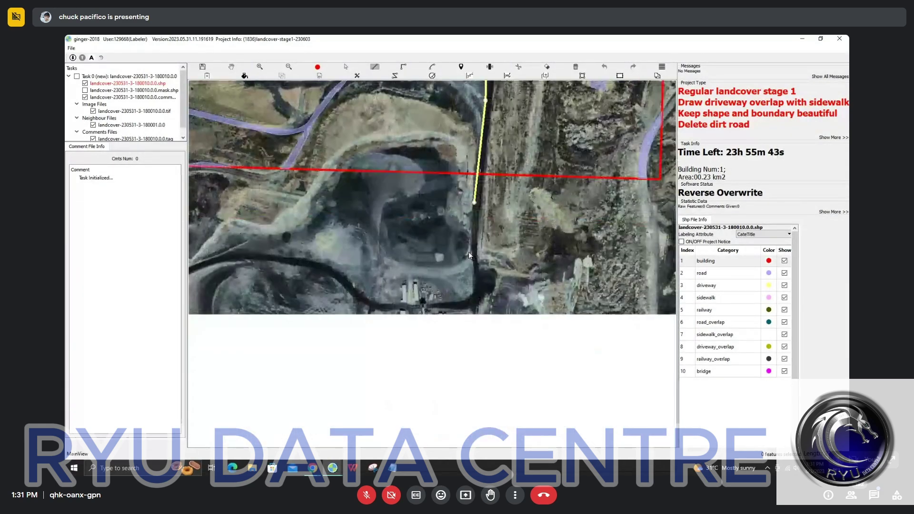
pyautogui.scroll(-1, 469, 256)
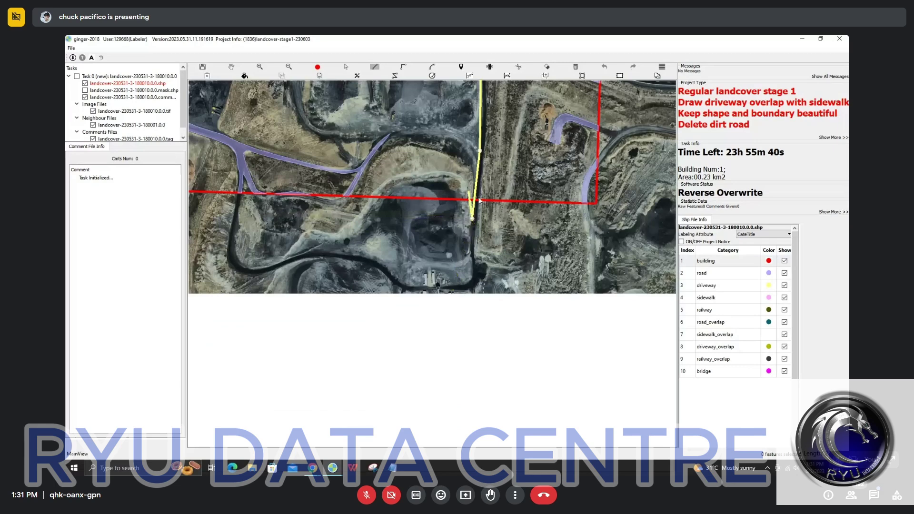
pyautogui.click(477, 210)
pyautogui.click(483, 166)
pyautogui.moveTo(490, 84); pyautogui.dragTo(469, 240)
pyautogui.scroll(1, 470, 239)
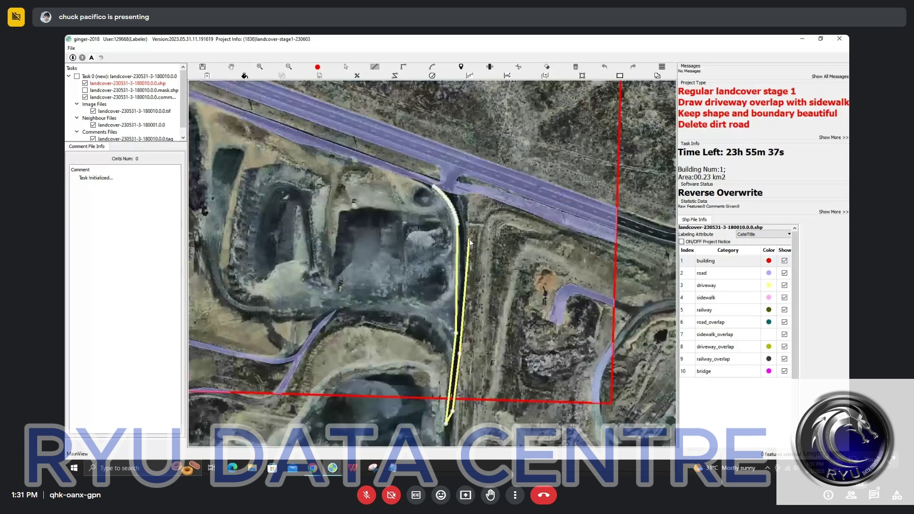
pyautogui.click(466, 249)
pyautogui.press('a')
pyautogui.click(457, 194)
pyautogui.click(464, 212)
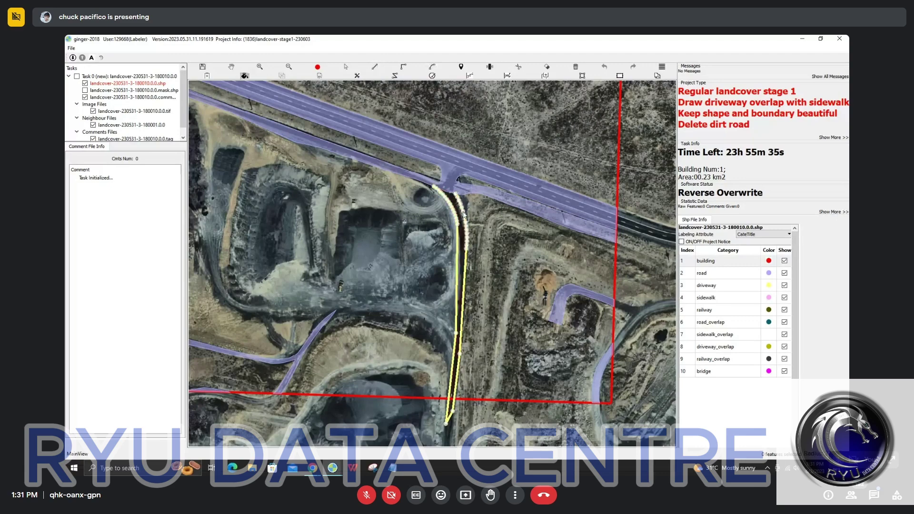
pyautogui.press('f')
# Change the category of the new access lane polygon to driveway.
pyautogui.scroll(2, 456, 206)
pyautogui.press('s')
pyautogui.click(456, 205)
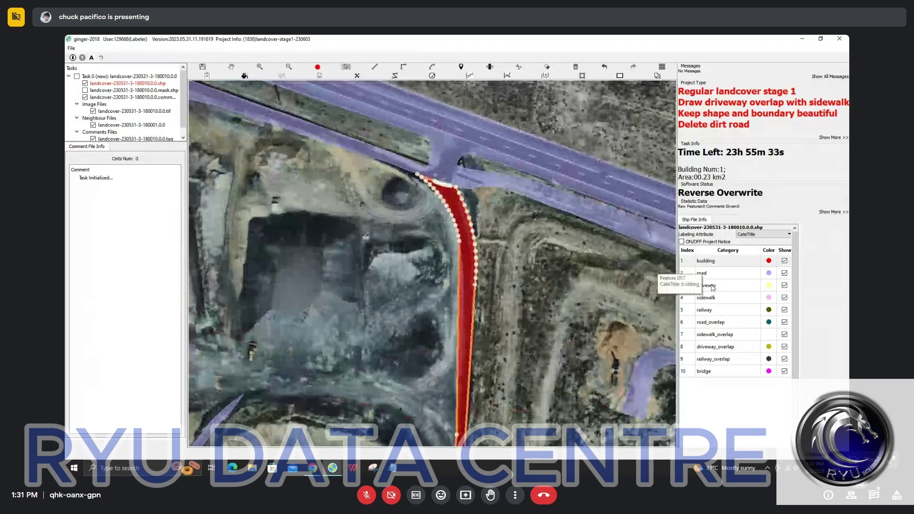
pyautogui.click(709, 286)
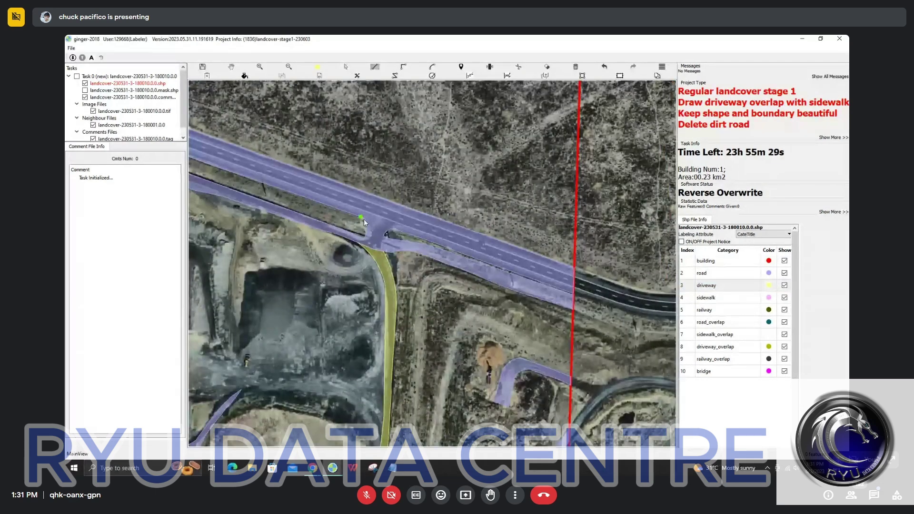
pyautogui.click(364, 219)
pyautogui.scroll(2, 394, 230)
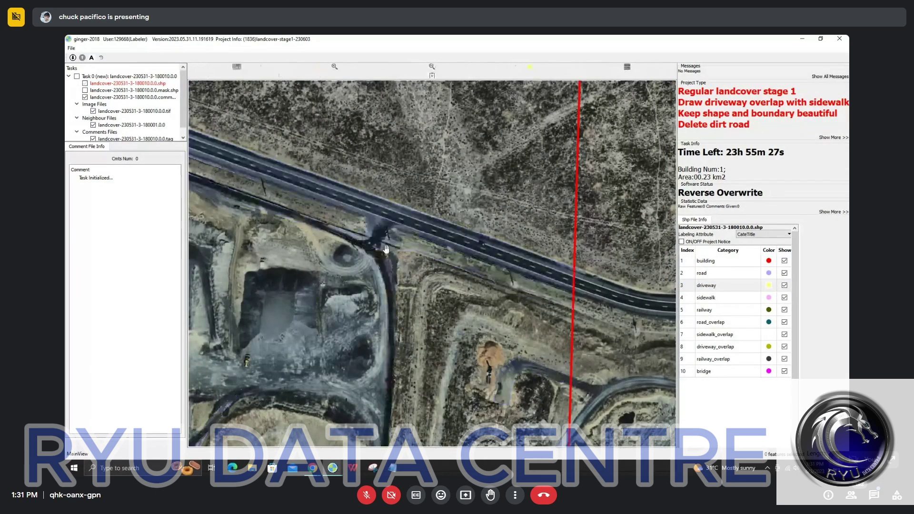
pyautogui.click(347, 204)
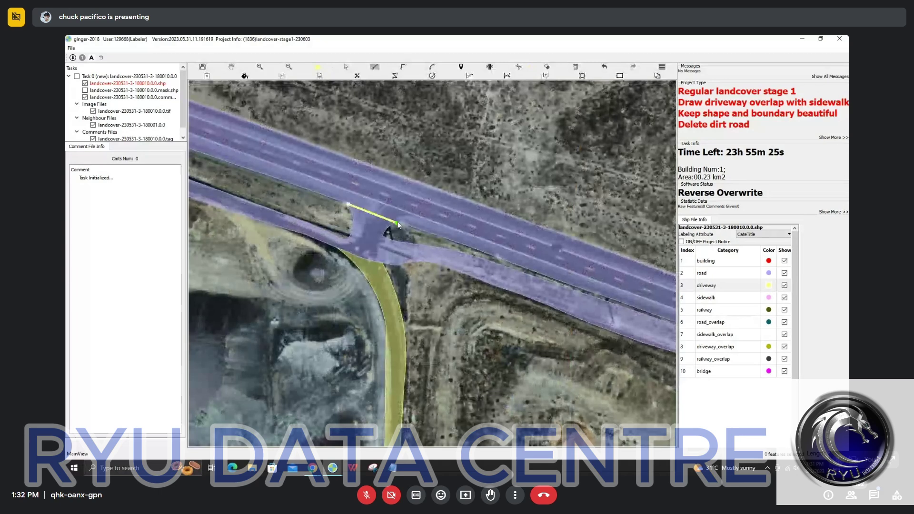
pyautogui.click(397, 222)
pyautogui.press('Escape')
# Try to trace the dividing line between the highway and its parallel lane, from the quarry junction westward to the western boundary.
pyautogui.press('l')
pyautogui.click(397, 222)
pyautogui.click(348, 204)
pyautogui.moveTo(255, 196); pyautogui.dragTo(524, 290)
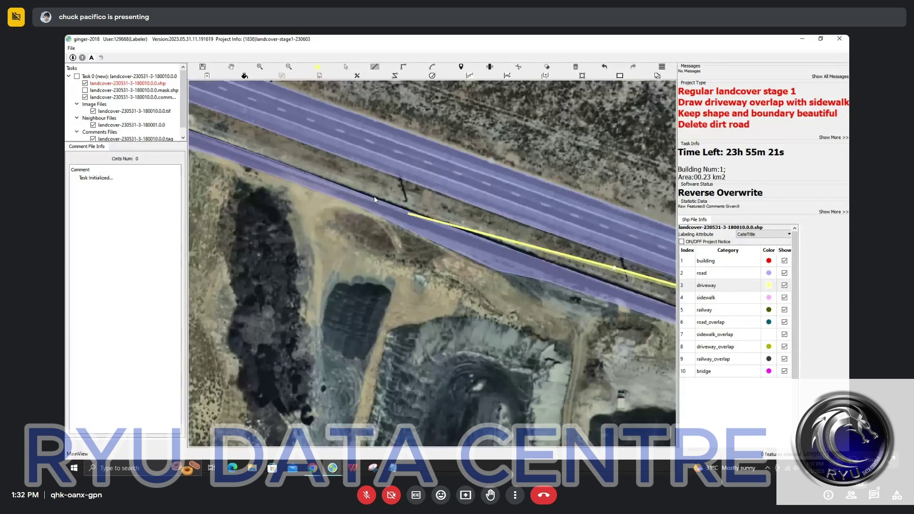
pyautogui.moveTo(309, 186); pyautogui.dragTo(485, 247)
pyautogui.click(490, 250)
pyautogui.click(392, 208)
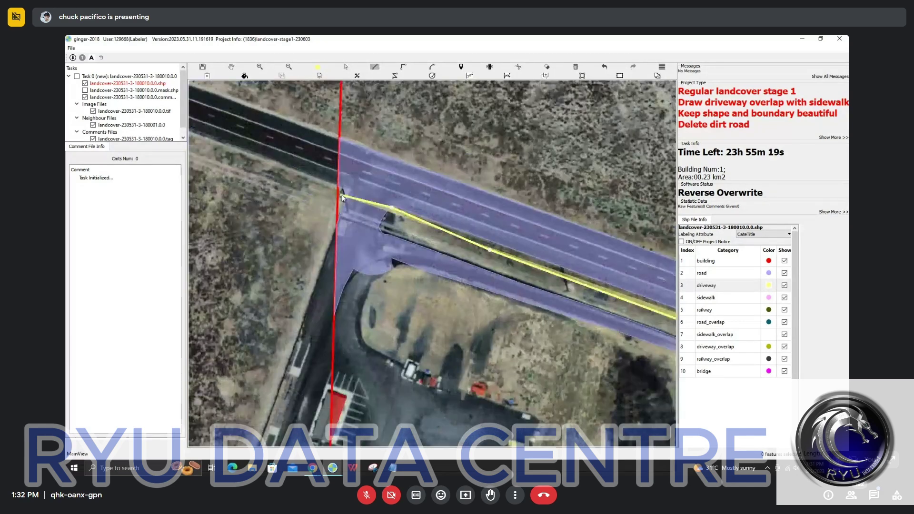
pyautogui.doubleClick(343, 189)
pyautogui.click(344, 189)
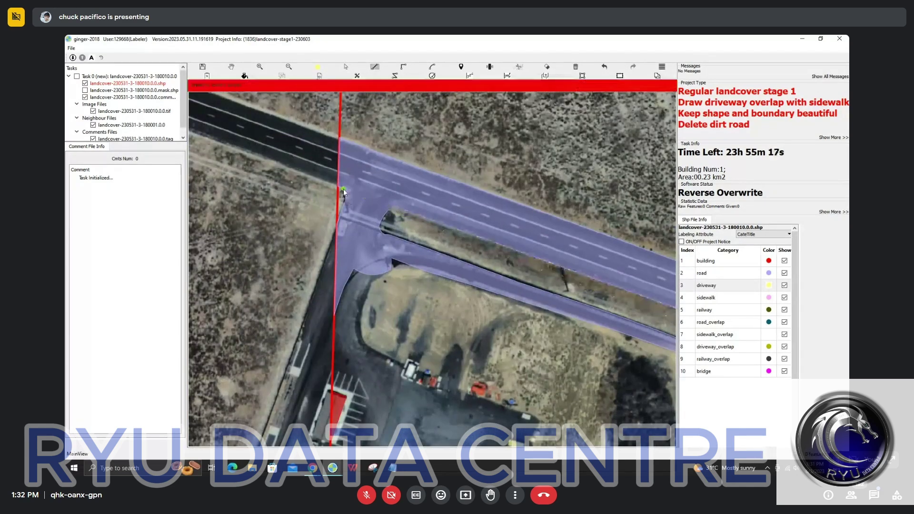
# Trace the dividing line from the western boundary eastward along the verge and across the quarry junction, separating the parallel lane from the highway.
pyautogui.click(344, 189)
pyautogui.moveTo(630, 293); pyautogui.dragTo(407, 214)
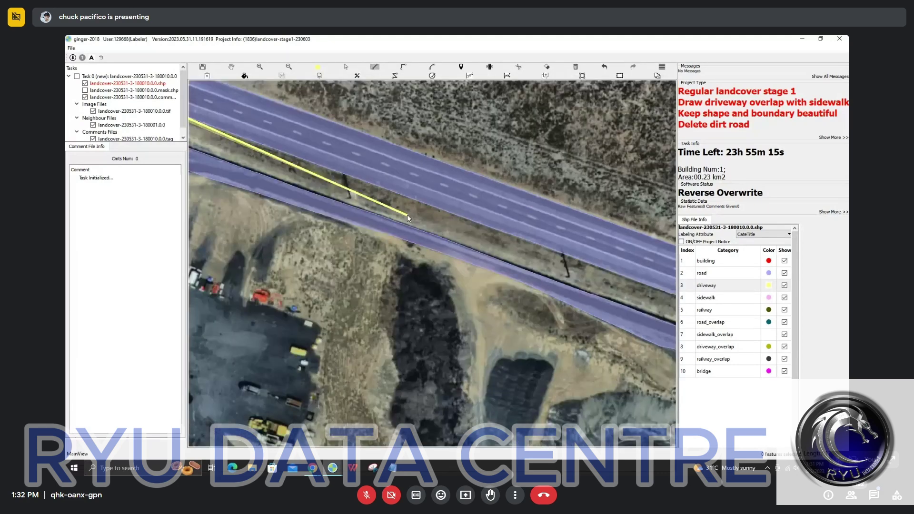
pyautogui.moveTo(528, 262); pyautogui.dragTo(305, 185)
pyautogui.click(377, 205)
pyautogui.click(497, 257)
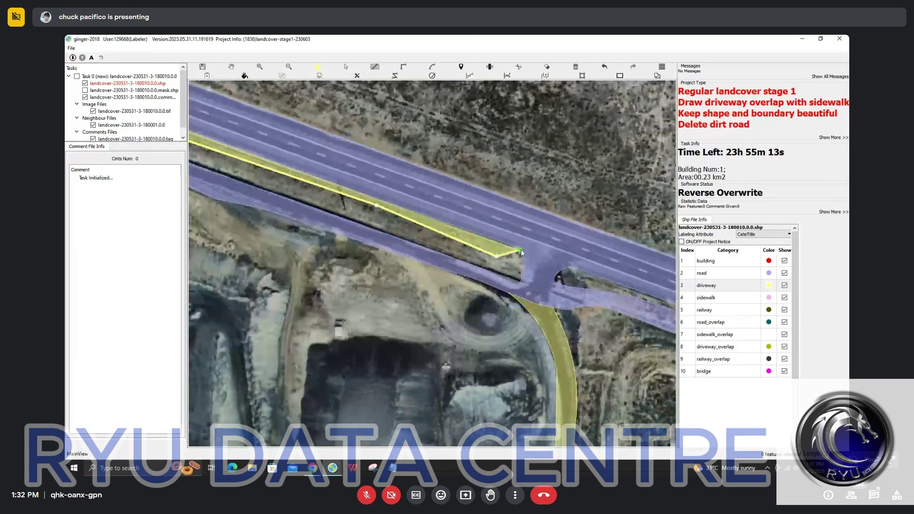
pyautogui.click(519, 250)
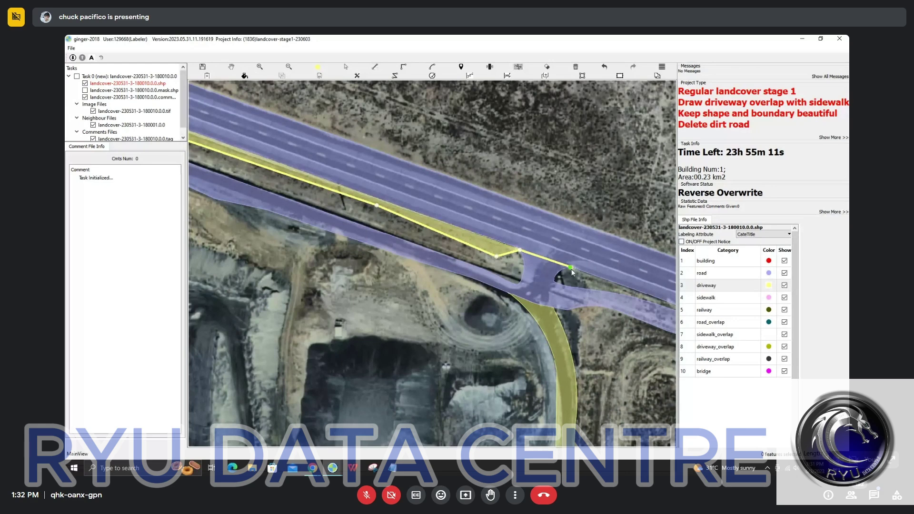
pyautogui.press('Escape')
# Change the category of the separated lane and its junction from road to driveway.
pyautogui.scroll(-2, 572, 270)
pyautogui.moveTo(557, 280); pyautogui.dragTo(401, 186)
pyautogui.click(401, 186)
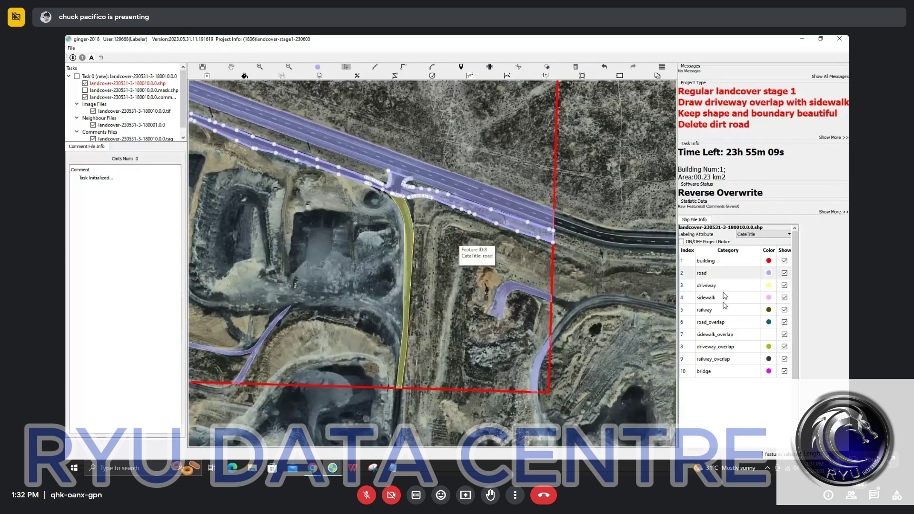
pyautogui.click(724, 285)
# Cut the driveway along an arc on the quarry junction's eastern side and delete the stretch running east from it.
pyautogui.scroll(2, 409, 184)
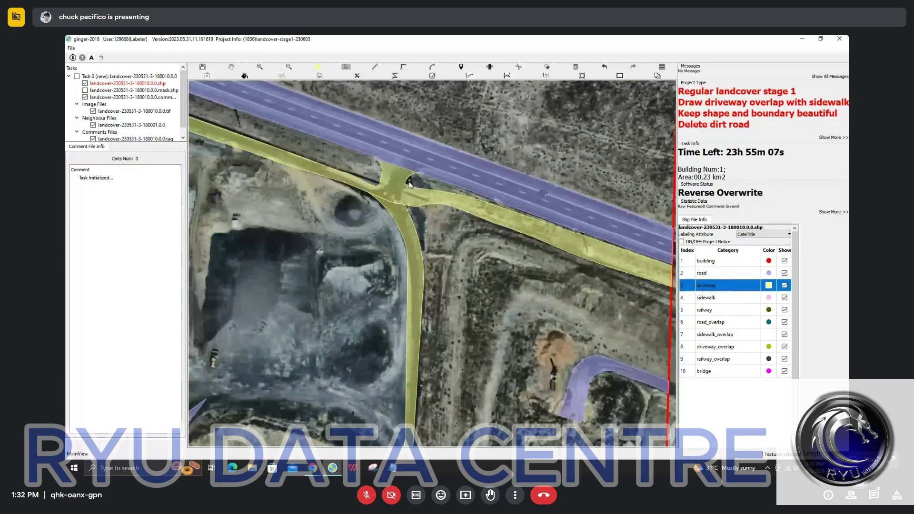
pyautogui.click(409, 182)
pyautogui.press('a')
pyautogui.click(408, 182)
pyautogui.click(404, 205)
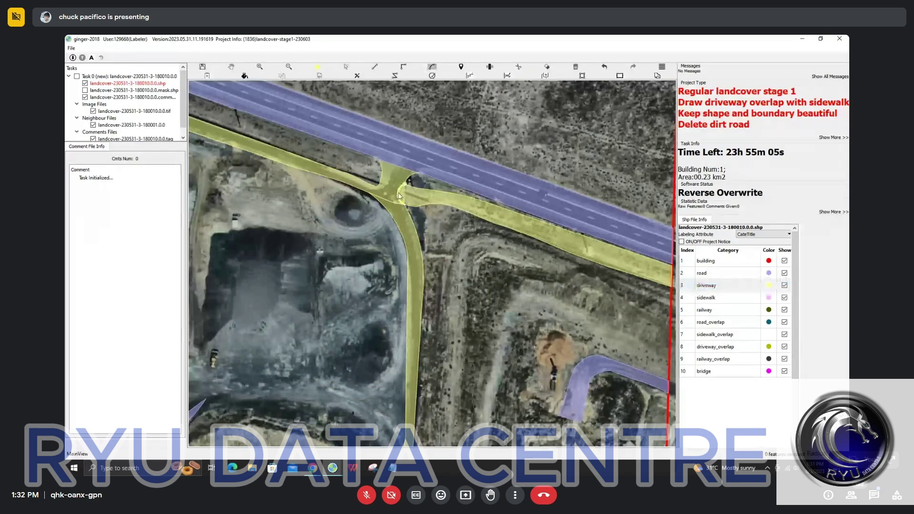
pyautogui.press('Escape')
pyautogui.click(409, 195)
pyautogui.press('Delete')
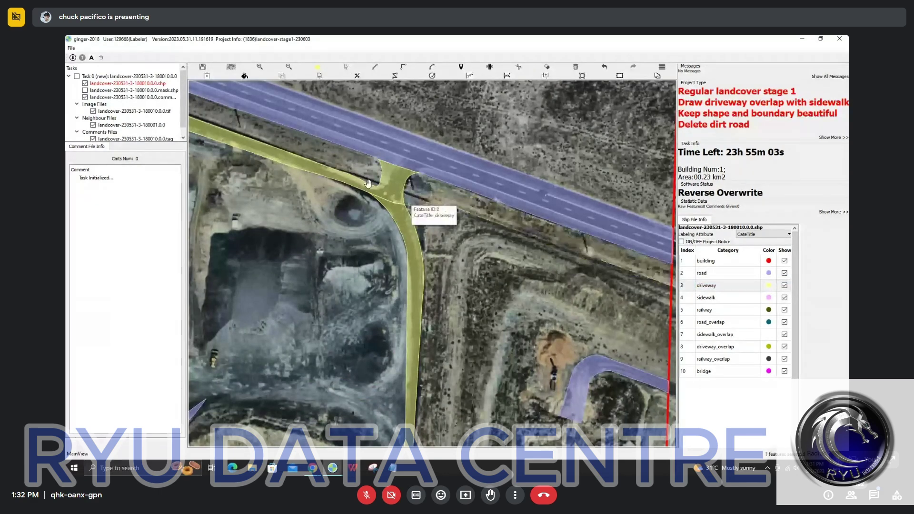
# Cut the bulge off the driveway's southern edge at the western boundary junction and delete the cut-off piece.
pyautogui.scroll(-2, 379, 199)
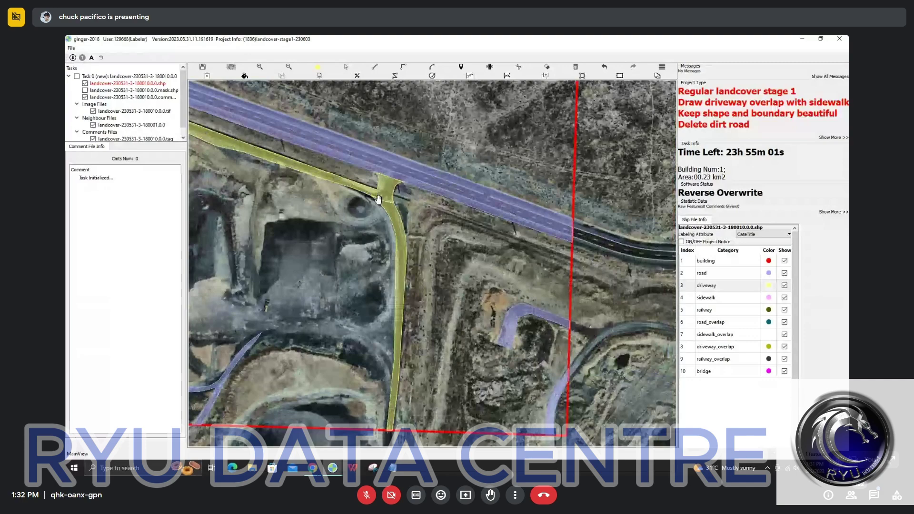
pyautogui.scroll(-1, 378, 199)
pyautogui.moveTo(379, 199); pyautogui.dragTo(596, 235)
pyautogui.press('Escape')
pyautogui.click(598, 231)
pyautogui.click(318, 146)
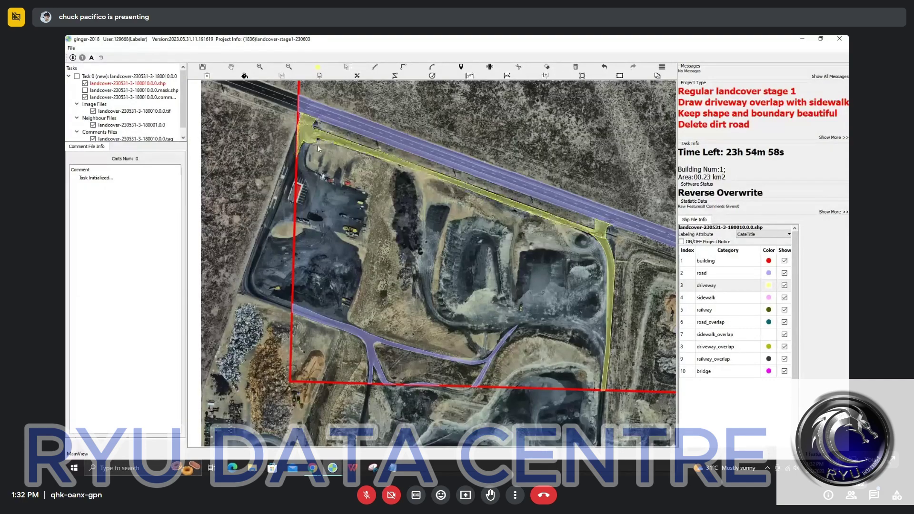
pyautogui.scroll(3, 318, 148)
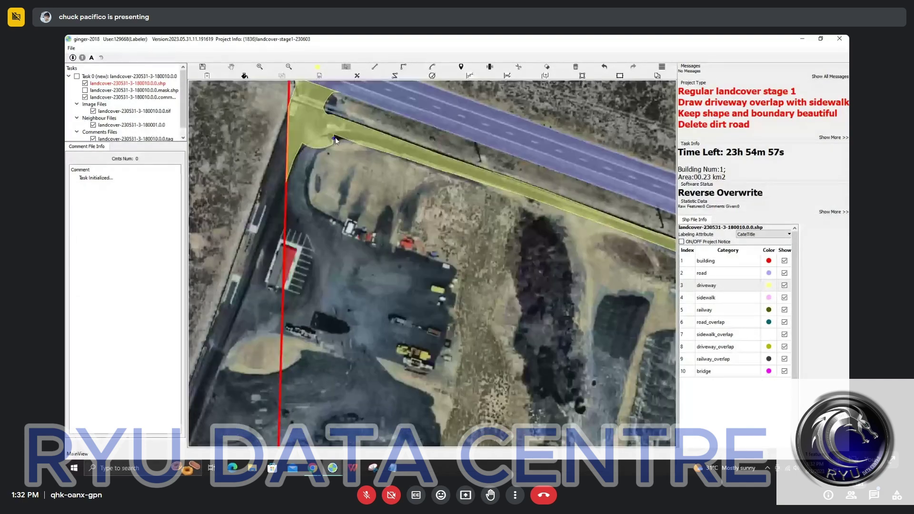
pyautogui.press('l')
pyautogui.click(334, 135)
pyautogui.press('a')
pyautogui.doubleClick(301, 148)
pyautogui.press('Escape')
pyautogui.press('Delete')
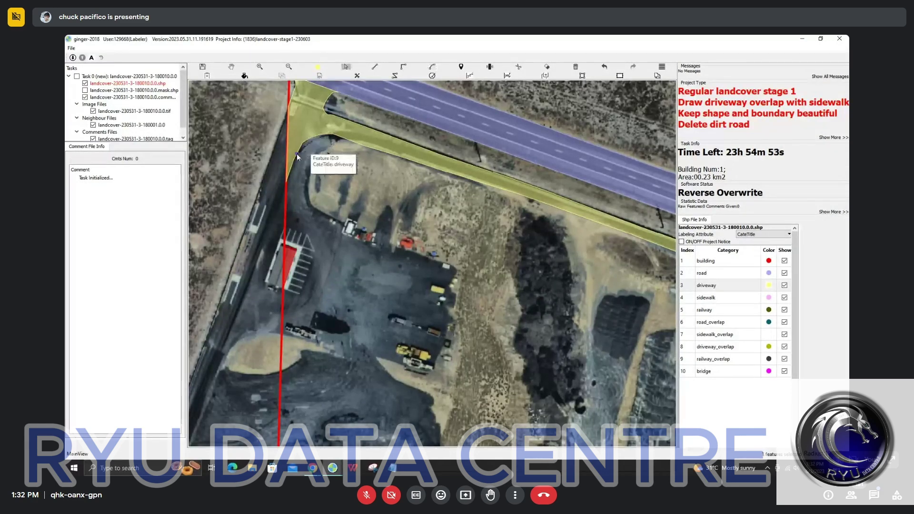
# Draw a smooth arc around the inside corner of the western junction and fill the gap between it and the driveway.
pyautogui.press('a')
pyautogui.click(296, 154)
pyautogui.click(339, 136)
pyautogui.click(317, 139)
pyautogui.press('f')
pyautogui.click(317, 138)
pyautogui.scroll(1, 316, 140)
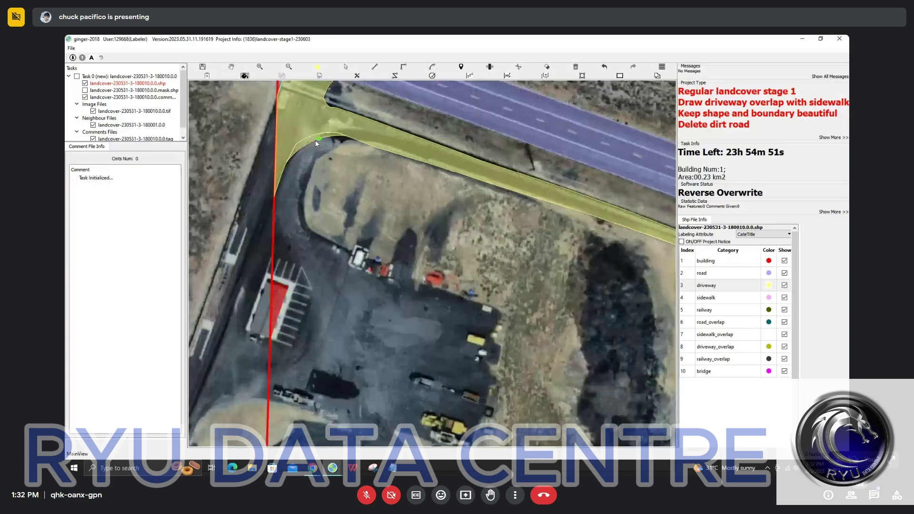
# Examine the labelled quarry roads near the southern boundary against the bare imagery, from the western fork to the eastern track junction.
pyautogui.press('space')
pyautogui.scroll(-1, 316, 140)
pyautogui.moveTo(336, 159); pyautogui.dragTo(357, 171)
pyautogui.scroll(-5, 350, 210)
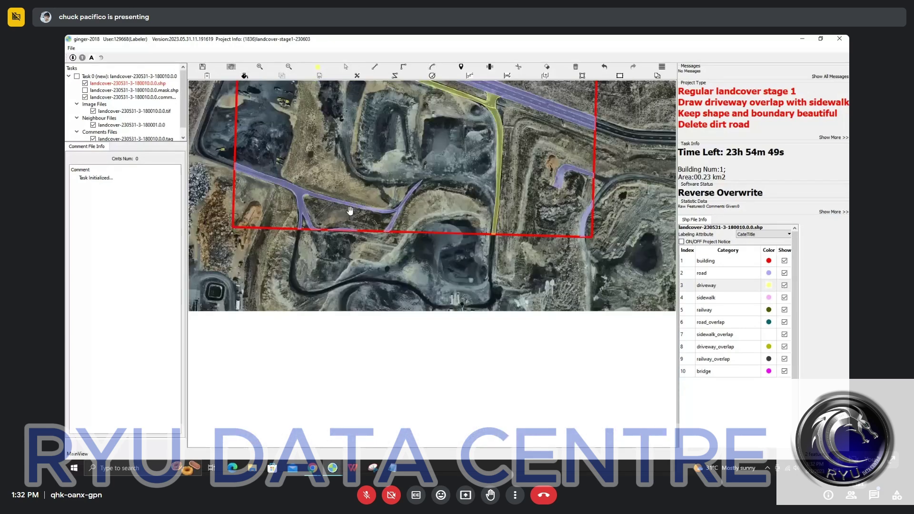
pyautogui.scroll(3, 350, 211)
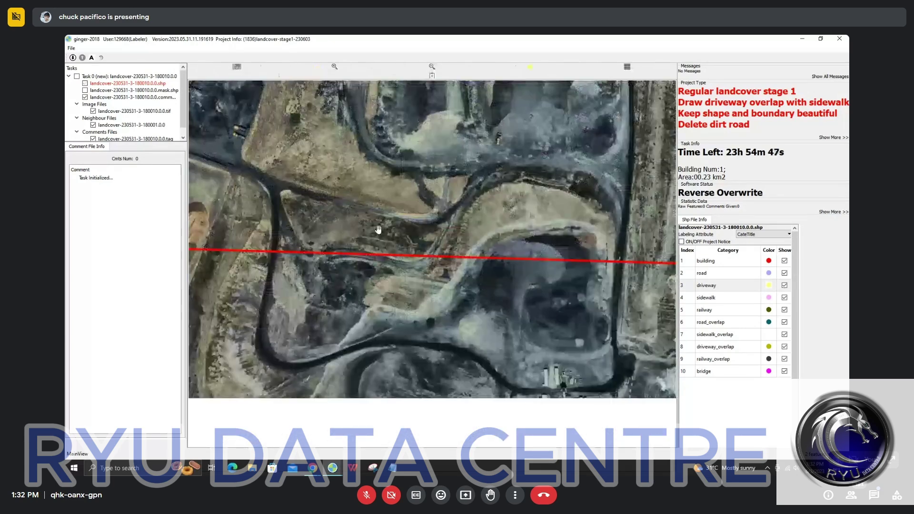
pyautogui.scroll(2, 379, 230)
pyautogui.scroll(2, 323, 168)
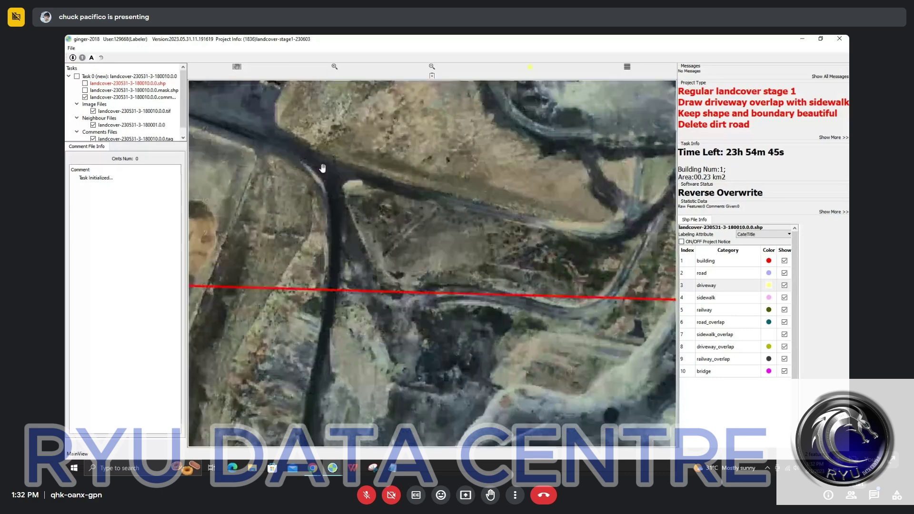
pyautogui.moveTo(337, 174); pyautogui.dragTo(391, 205)
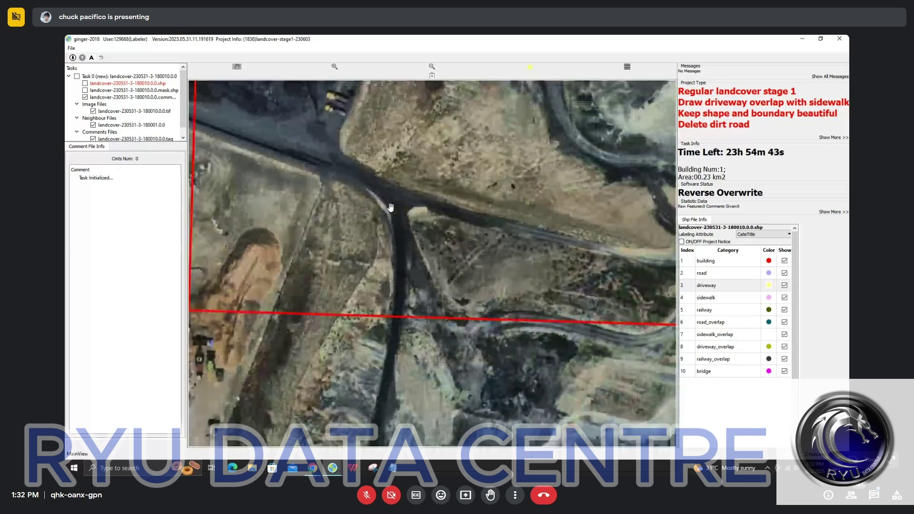
pyautogui.scroll(2, 394, 204)
pyautogui.scroll(-1, 390, 185)
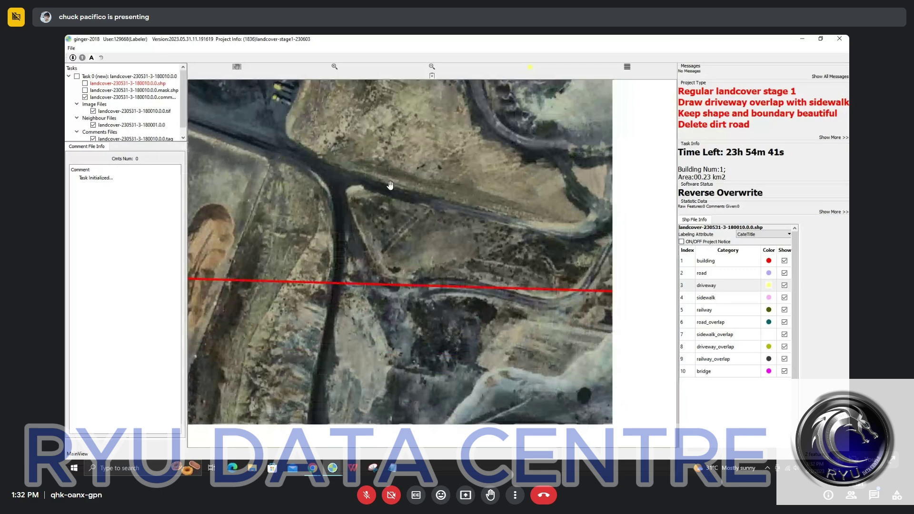
pyautogui.moveTo(642, 179); pyautogui.dragTo(461, 224)
pyautogui.scroll(-1, 445, 229)
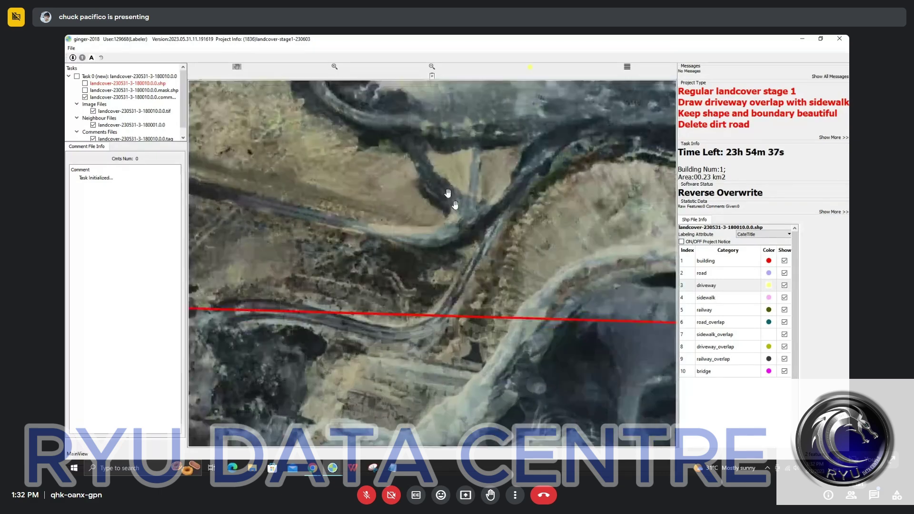
pyautogui.scroll(-1, 335, 228)
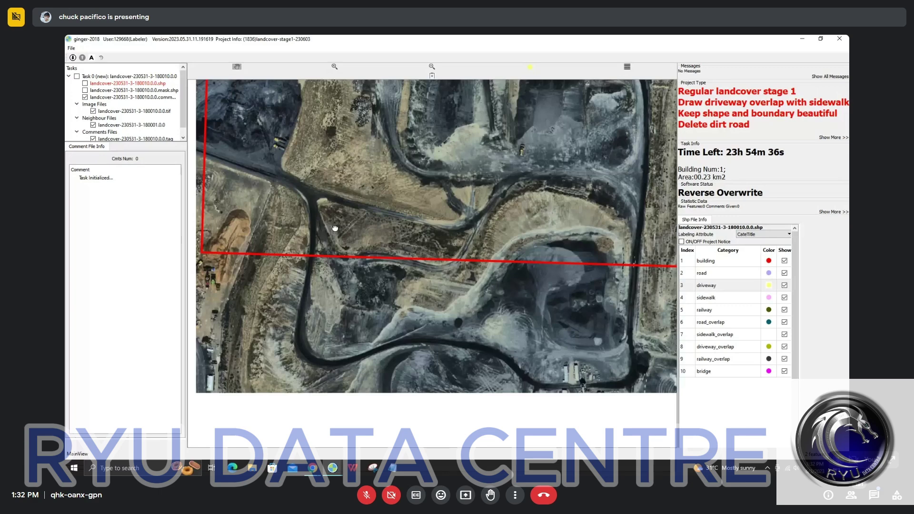
# Inspect the surface of the quarry road from the western boundary to the southbound fork and its eastern branches on the bare imagery.
pyautogui.scroll(3, 407, 219)
pyautogui.moveTo(245, 119); pyautogui.dragTo(414, 219)
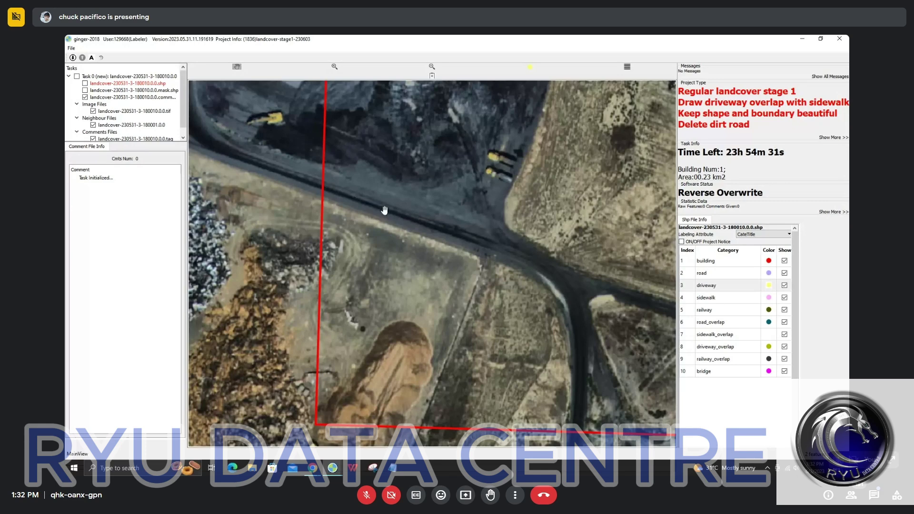
pyautogui.scroll(1, 385, 210)
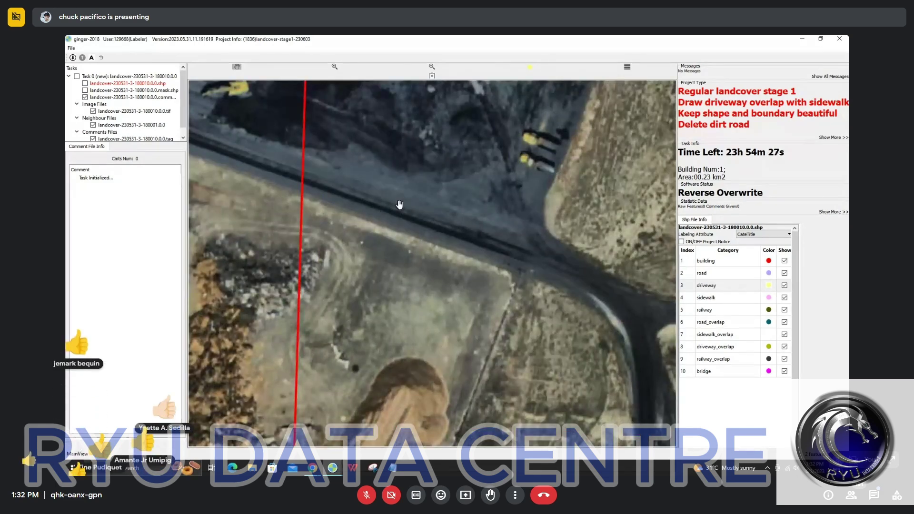
pyautogui.scroll(-1, 402, 203)
pyautogui.scroll(-1, 420, 273)
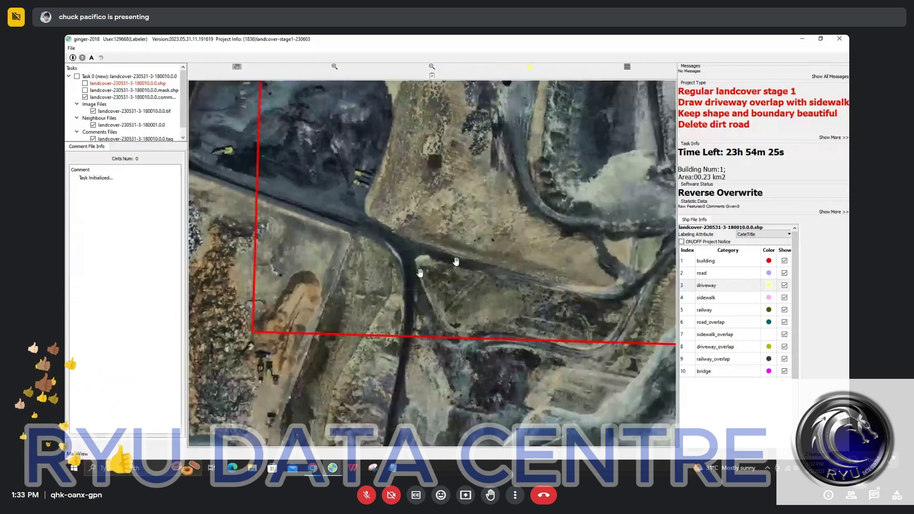
pyautogui.scroll(-1, 456, 261)
pyautogui.moveTo(539, 213); pyautogui.dragTo(410, 164)
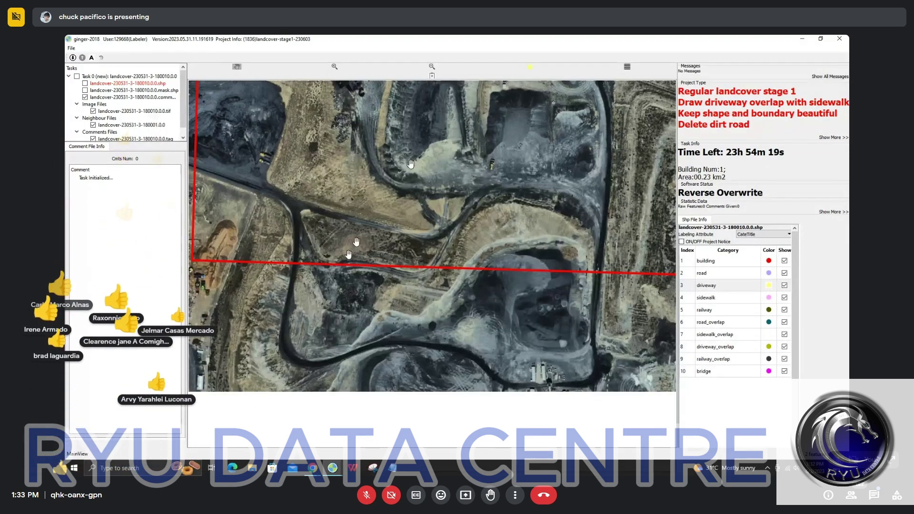
pyautogui.moveTo(301, 225); pyautogui.dragTo(388, 230)
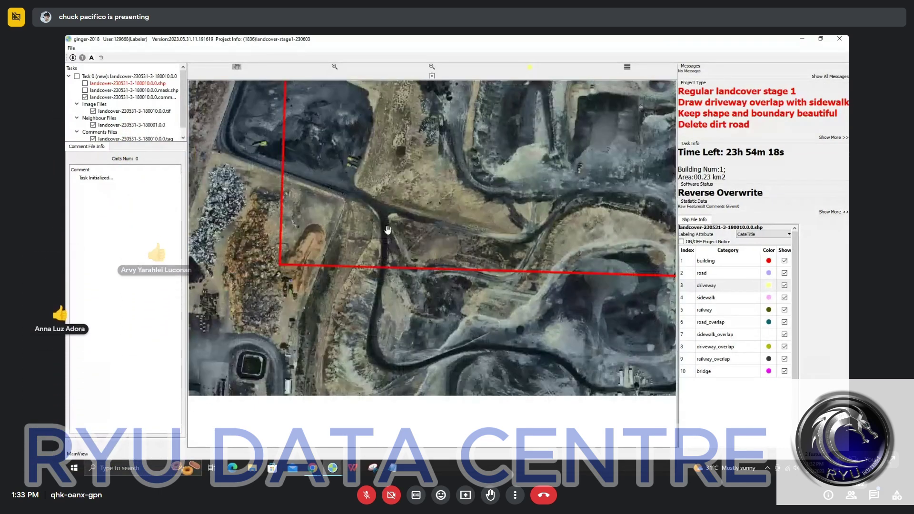
pyautogui.scroll(2, 407, 220)
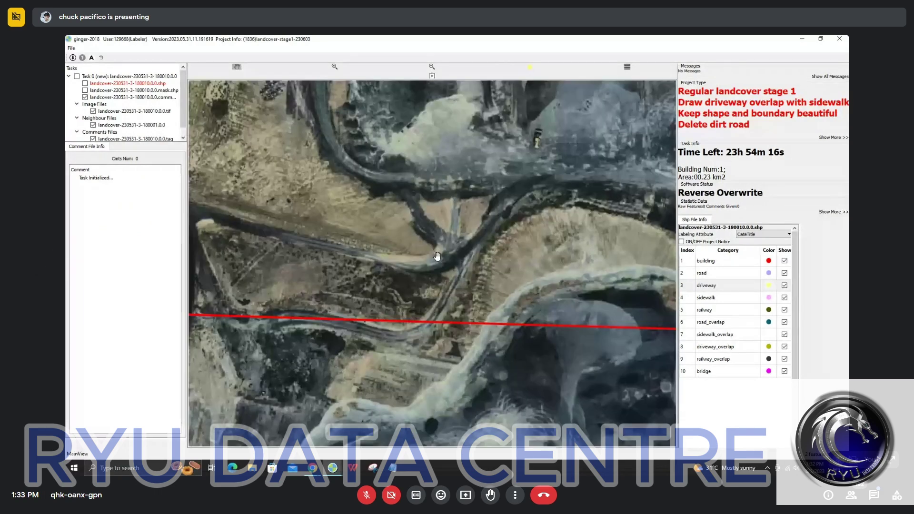
pyautogui.moveTo(376, 228); pyautogui.dragTo(602, 260)
pyautogui.press('space')
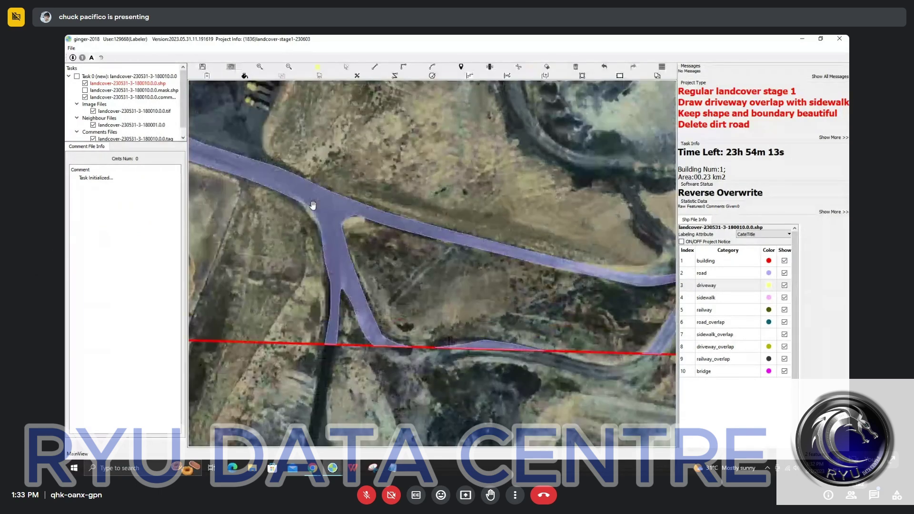
# Cut the quarry road along an arc from its northern edge down to the southbound track and delete the branches east of it.
pyautogui.press('s')
pyautogui.press('d')
pyautogui.click(265, 163)
pyautogui.press('c')
pyautogui.press('Escape')
pyautogui.click(293, 174)
pyautogui.press('c')
pyautogui.click(342, 289)
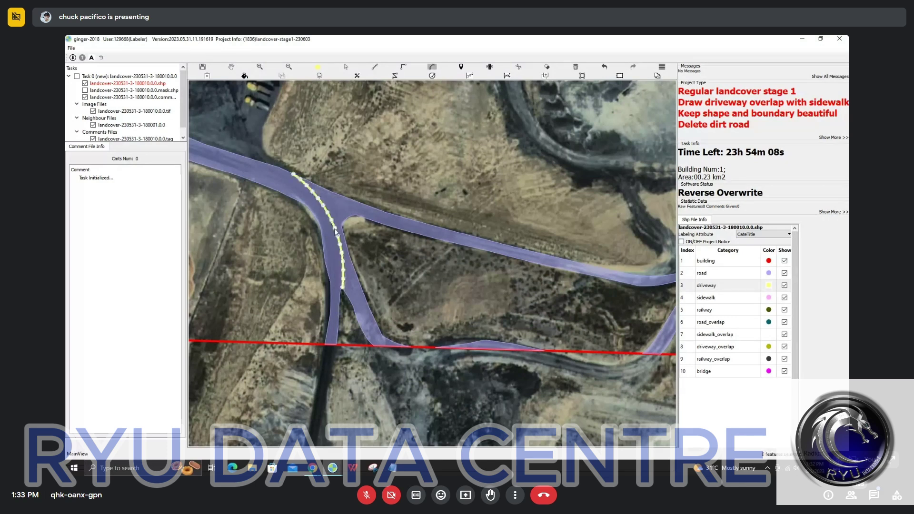
pyautogui.click(335, 232)
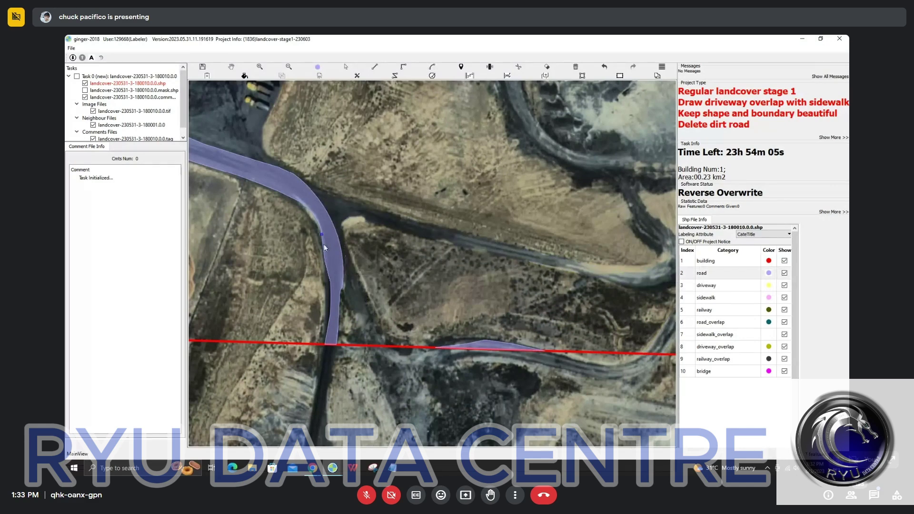
# Cut the quarry road's southern edge along a line from the western boundary and an arc inside the bend, and delete the outer strip.
pyautogui.press('space')
pyautogui.moveTo(190, 145); pyautogui.dragTo(349, 202)
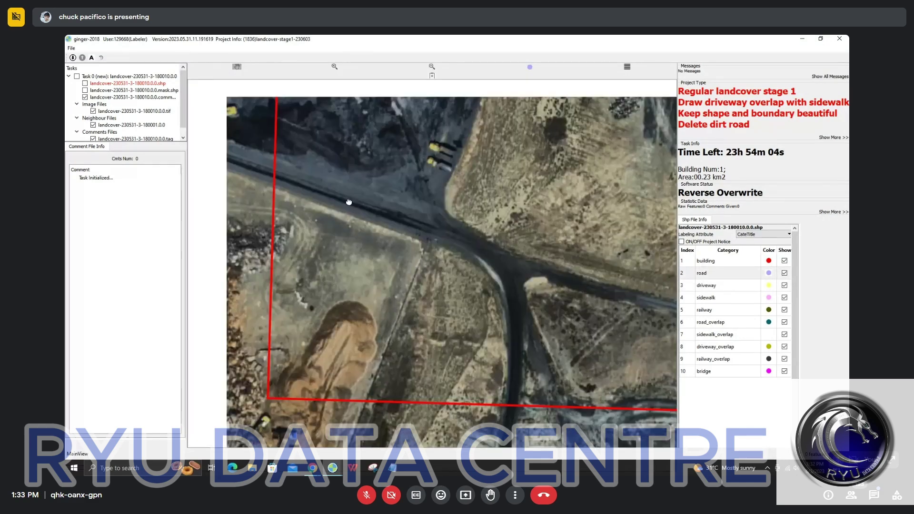
pyautogui.click(465, 245)
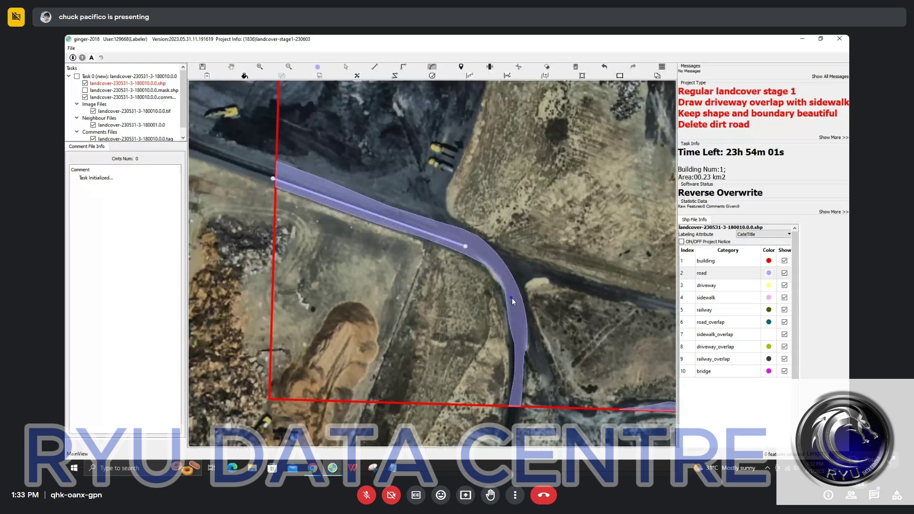
pyautogui.click(512, 298)
pyautogui.click(482, 257)
pyautogui.press('c')
pyautogui.click(453, 247)
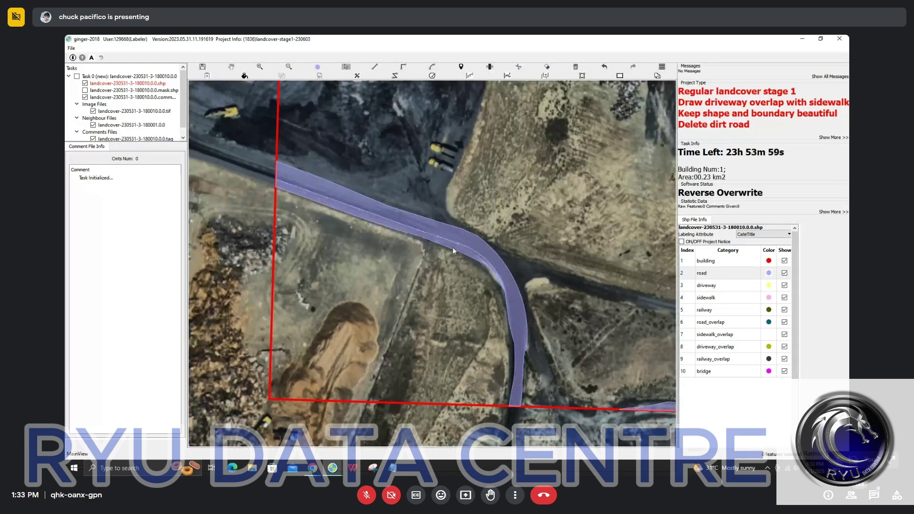
pyautogui.press('Delete')
# Trim the road's northern edge along a line from the western boundary and an arc around the bend, and delete the strip outside it.
pyautogui.press('l')
pyautogui.click(276, 172)
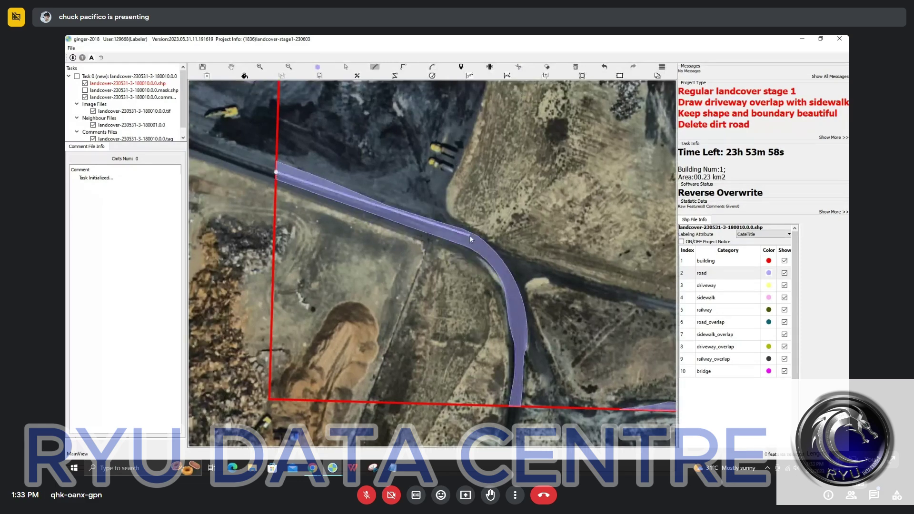
pyautogui.click(470, 235)
pyautogui.click(524, 306)
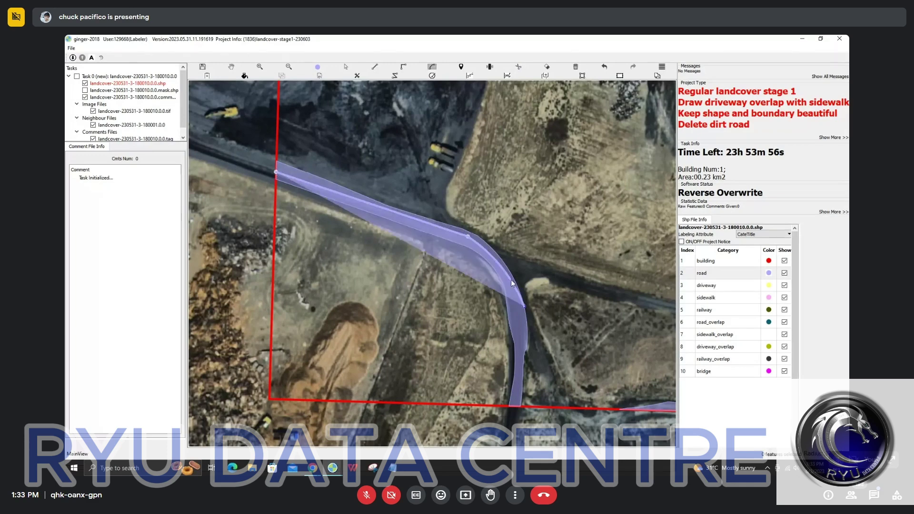
pyautogui.click(511, 277)
pyautogui.press('c')
pyautogui.click(511, 278)
pyautogui.press('Delete')
# Reshape the eastern edge of the southbound road section to smooth the bulge just below the bend.
pyautogui.press('space')
pyautogui.moveTo(519, 306); pyautogui.dragTo(477, 217)
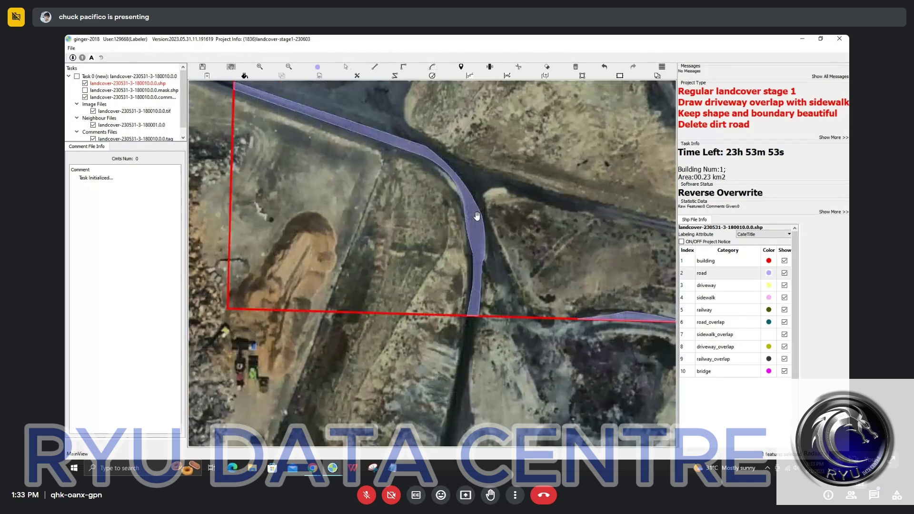
pyautogui.press('r')
pyautogui.scroll(3, 467, 201)
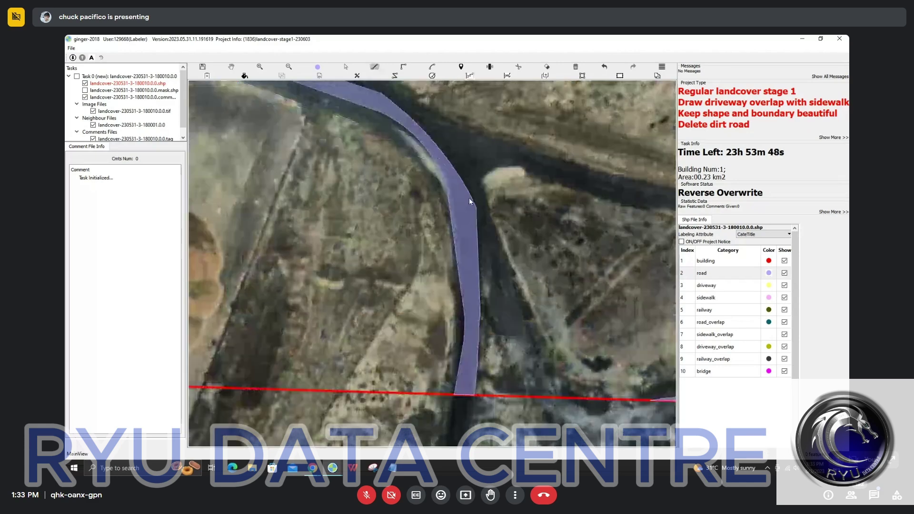
pyautogui.click(469, 197)
pyautogui.press('a')
pyautogui.press('Escape')
pyautogui.press('l')
pyautogui.press('Escape')
pyautogui.press('r')
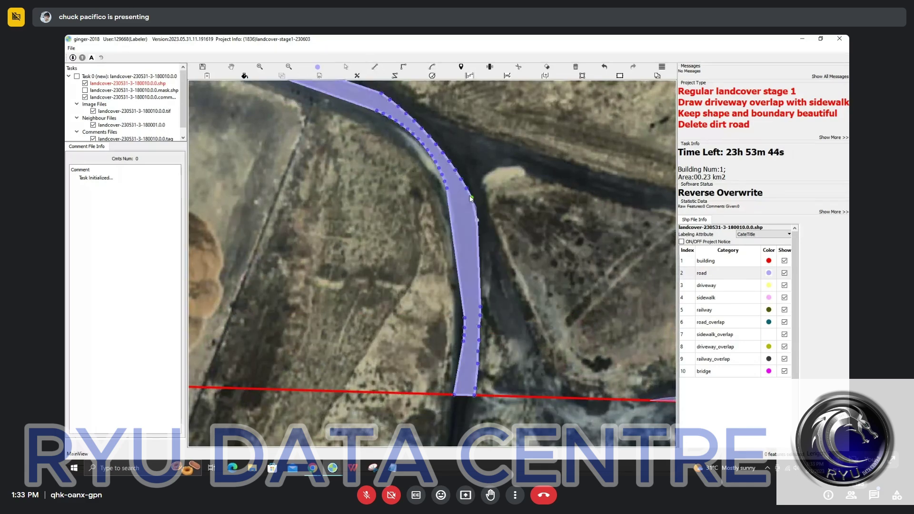
# Reshape the western edge of the southbound road section into a smooth curve between the bend and the southern boundary.
pyautogui.scroll(-2, 491, 246)
pyautogui.scroll(-2, 491, 246)
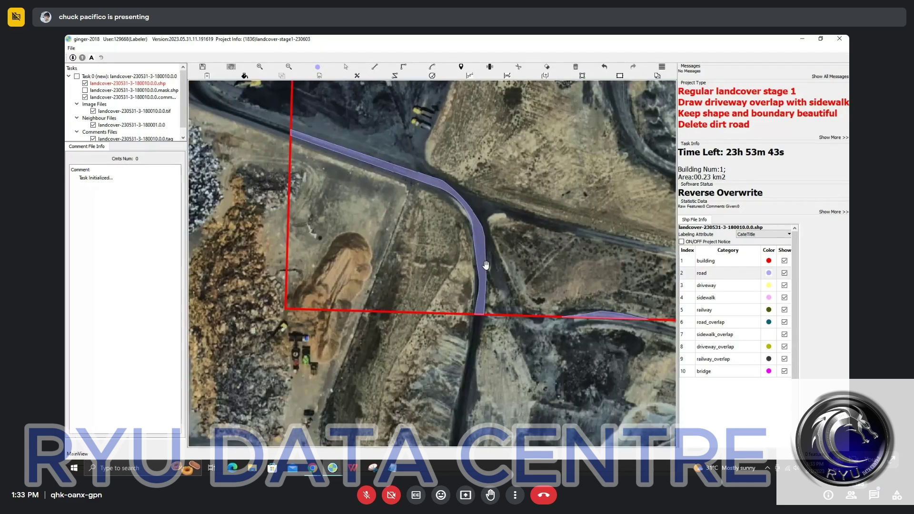
pyautogui.scroll(3, 476, 288)
pyautogui.click(476, 292)
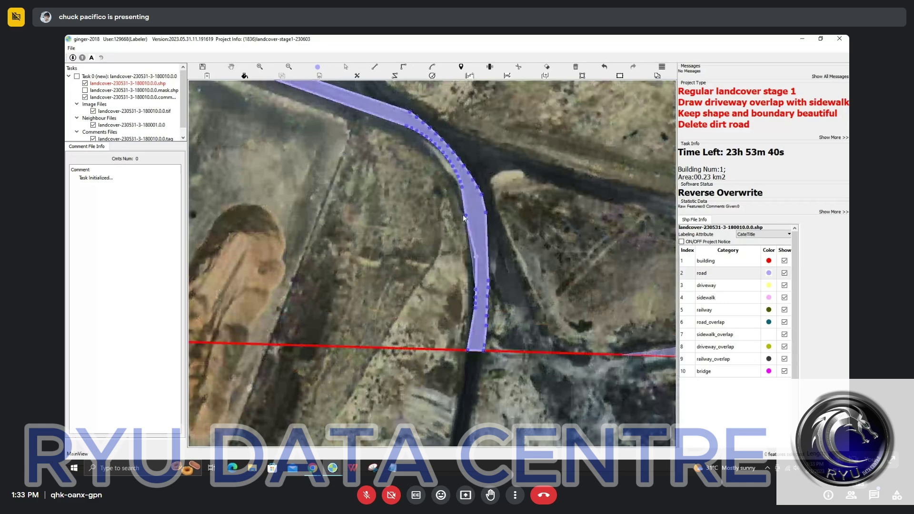
pyautogui.click(473, 227)
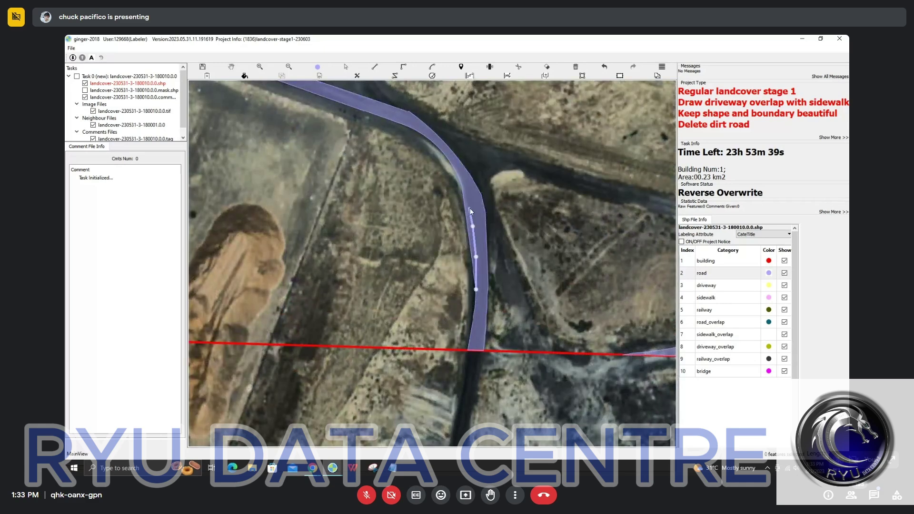
pyautogui.click(468, 204)
pyautogui.rightClick(469, 202)
pyautogui.scroll(-3, 494, 232)
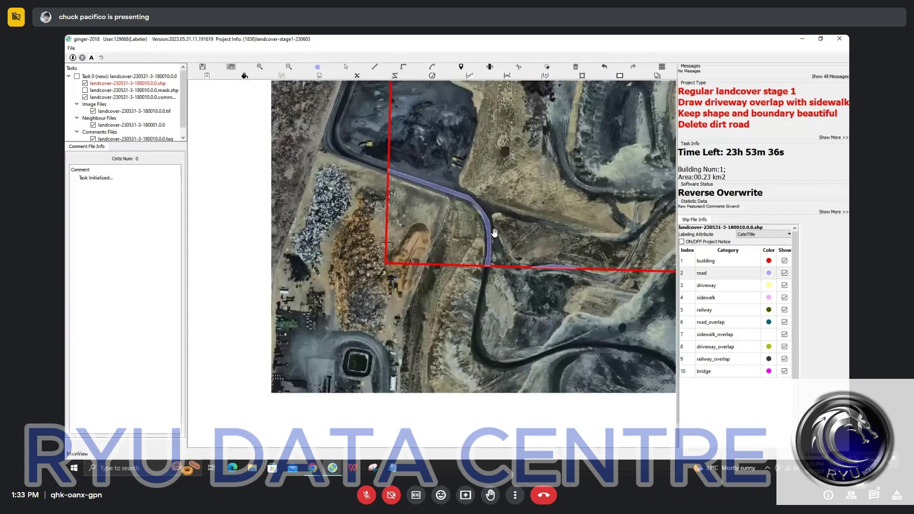
# Remove the leftover road sliver on the southern boundary and round the outer edge of the bend with an arc.
pyautogui.moveTo(669, 325); pyautogui.dragTo(432, 269)
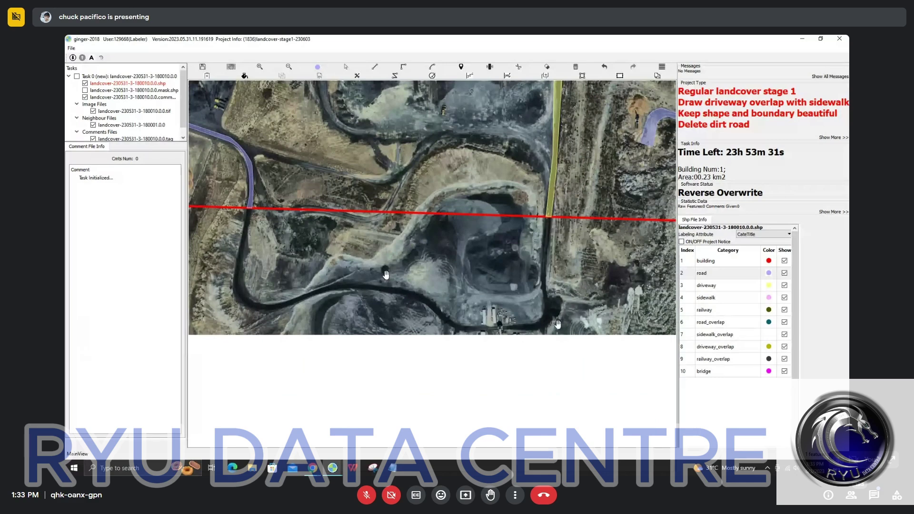
pyautogui.moveTo(242, 152); pyautogui.dragTo(306, 225)
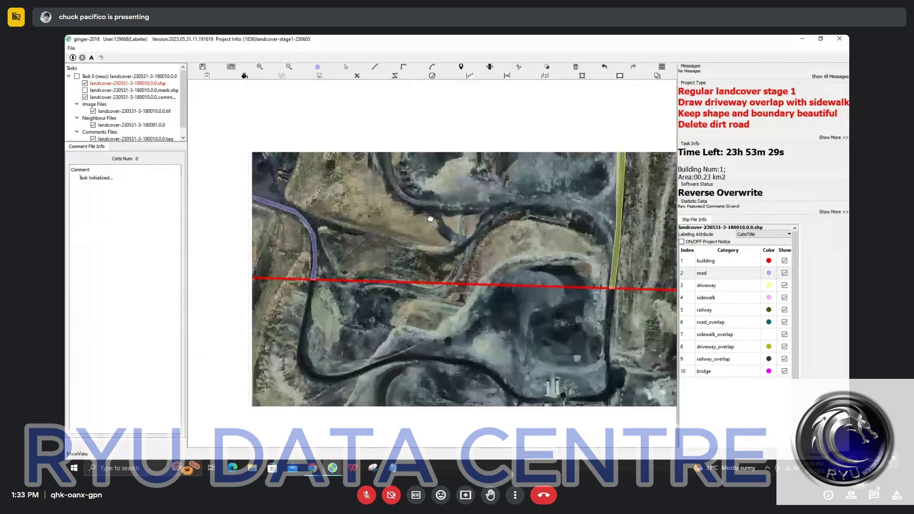
pyautogui.scroll(3, 306, 225)
pyautogui.press('space')
pyautogui.press('c')
pyautogui.click(276, 196)
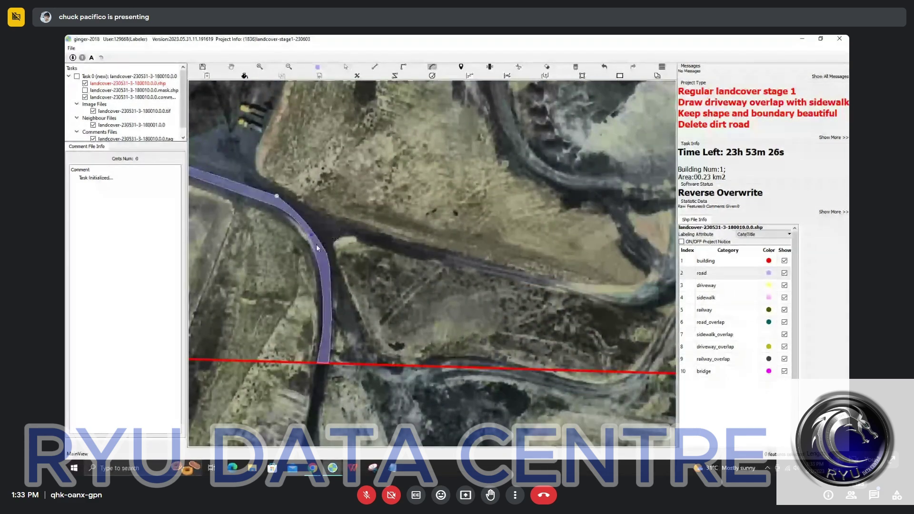
pyautogui.click(327, 253)
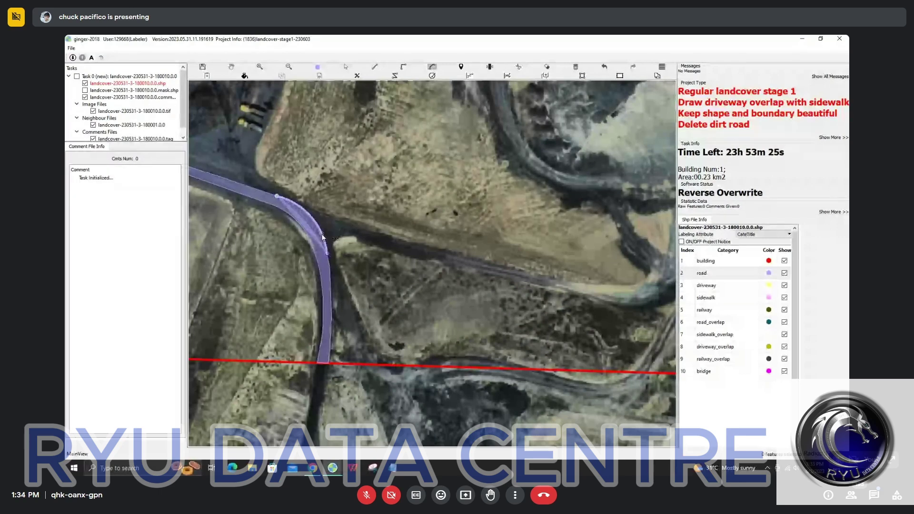
pyautogui.click(315, 232)
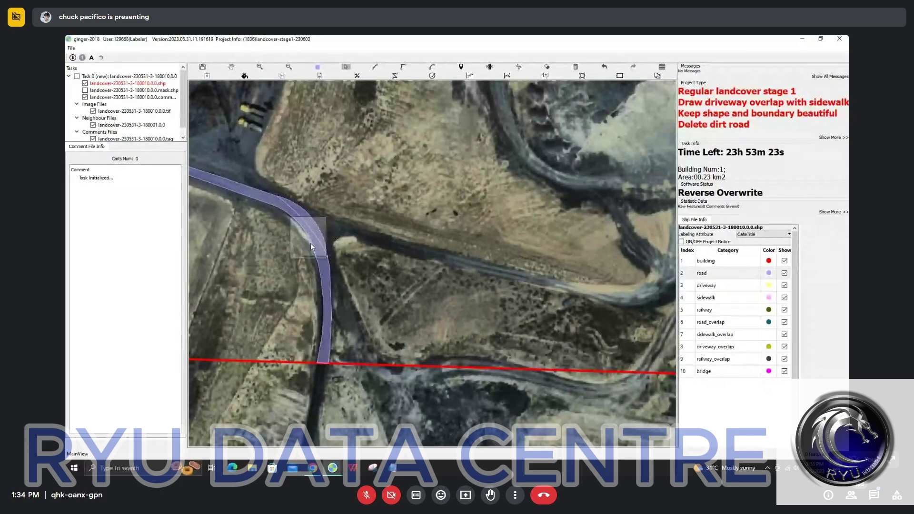
# Relabel the whole curved quarry road between the western and southern boundaries as driveway.
pyautogui.press('h')
pyautogui.scroll(-6, 359, 249)
pyautogui.press('s')
pyautogui.click(349, 256)
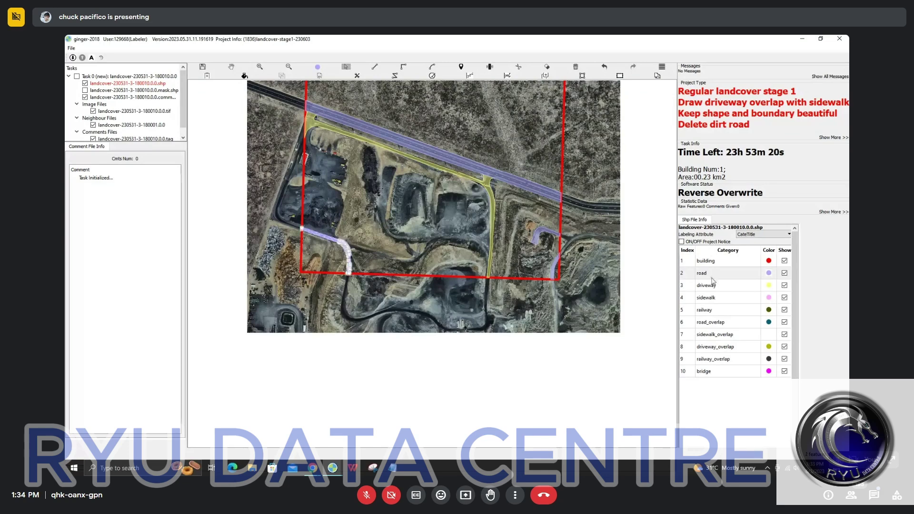
pyautogui.click(712, 284)
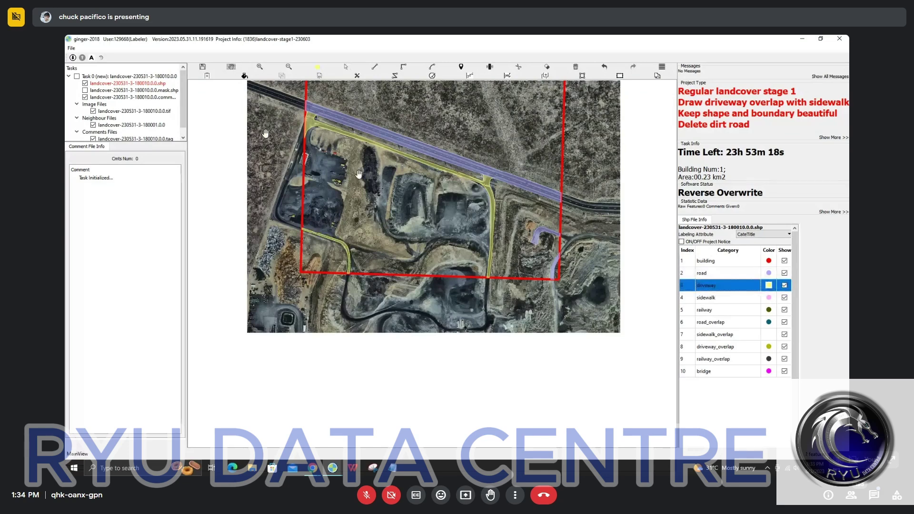
# Draw a rectangular driveway polygon in the paved yard east of the building on the western boundary.
pyautogui.scroll(4, 359, 174)
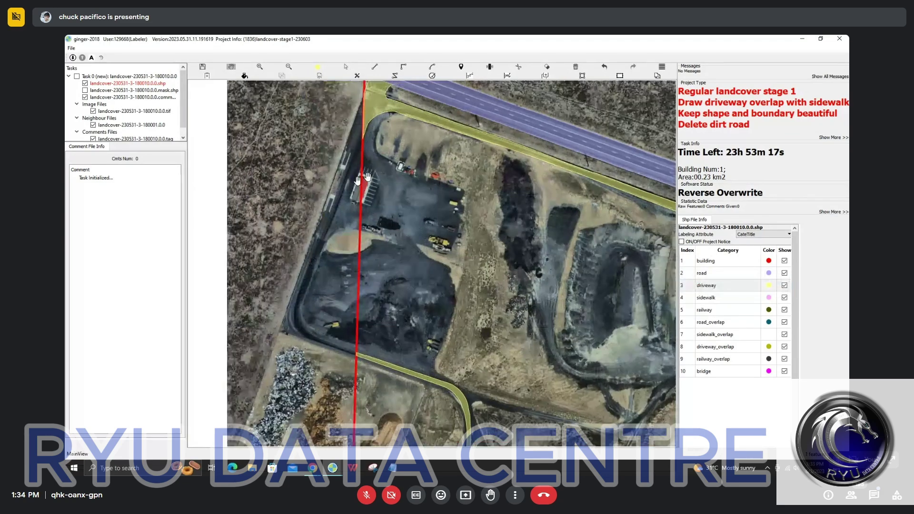
pyautogui.scroll(1, 367, 177)
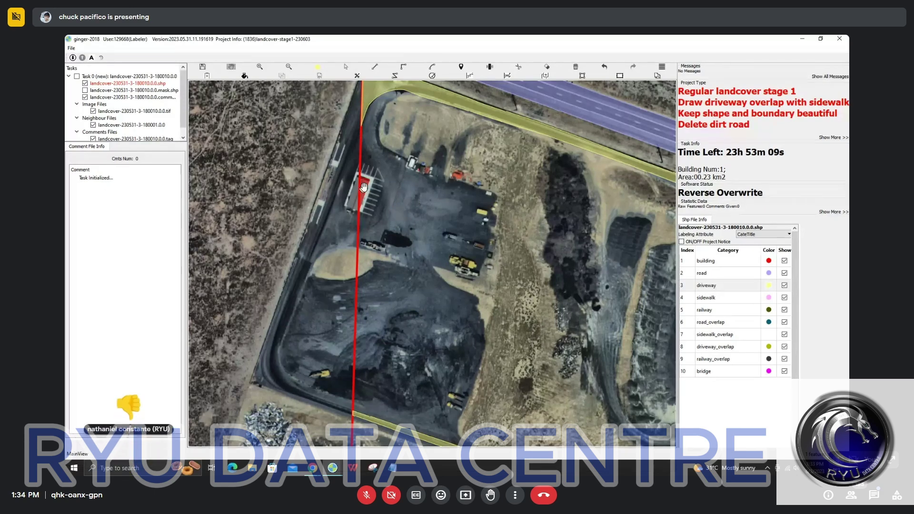
pyautogui.scroll(2, 372, 176)
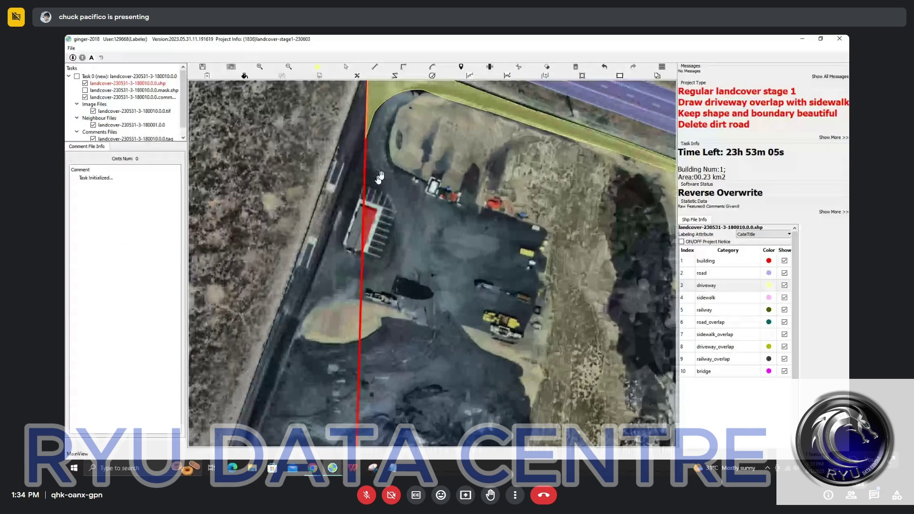
pyautogui.press('Escape')
pyautogui.press('w')
pyautogui.click(426, 206)
pyautogui.click(398, 277)
pyautogui.click(444, 295)
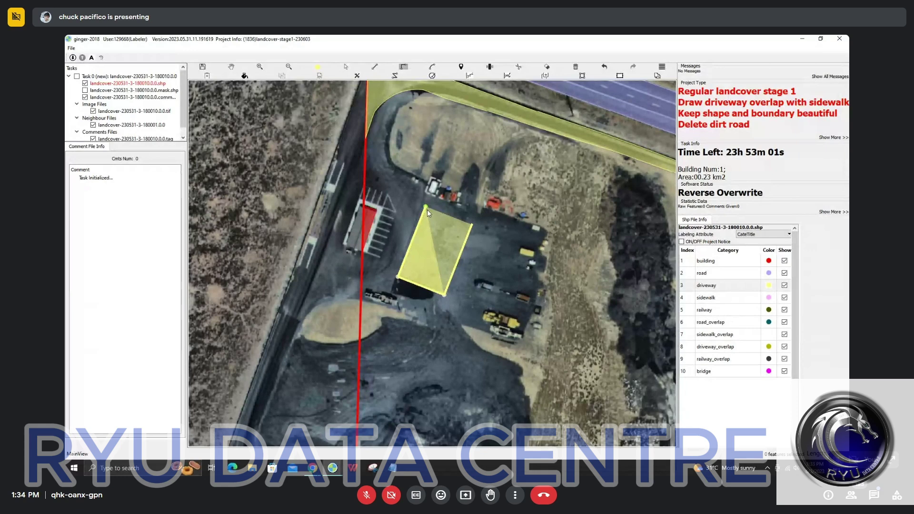
pyautogui.click(427, 210)
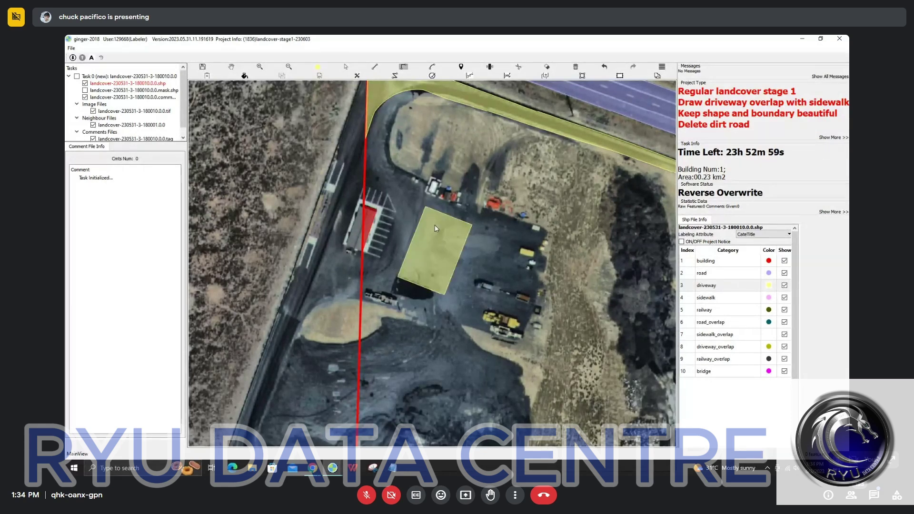
# Draw a curved driveway from the northern access lane between the building and the rectangle to the western boundary.
pyautogui.click(375, 67)
pyautogui.moveTo(409, 89)
pyautogui.mouseDown()
pyautogui.moveTo(387, 119)
pyautogui.moveTo(426, 186)
pyautogui.moveTo(410, 279)
pyautogui.moveTo(342, 287)
pyautogui.moveTo(342, 270)
pyautogui.moveTo(387, 265)
pyautogui.moveTo(393, 219)
pyautogui.mouseUp()
pyautogui.click(404, 221)
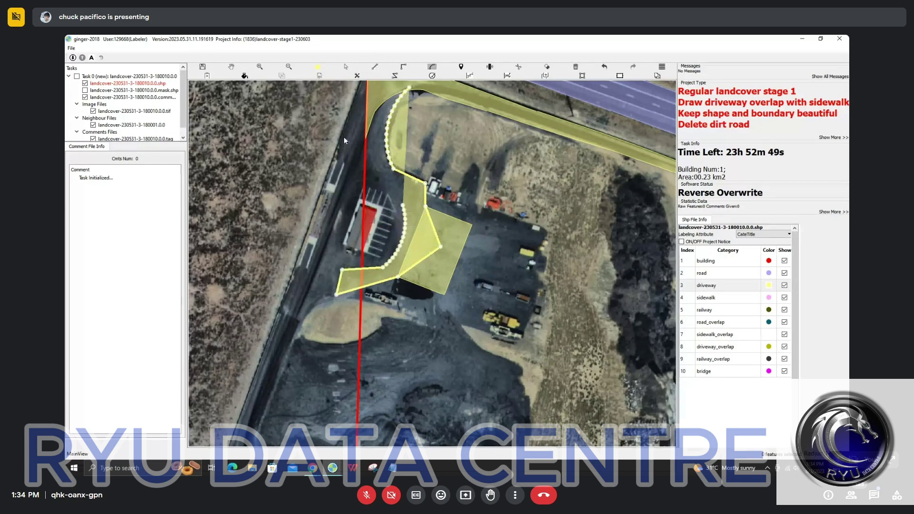
pyautogui.click(366, 139)
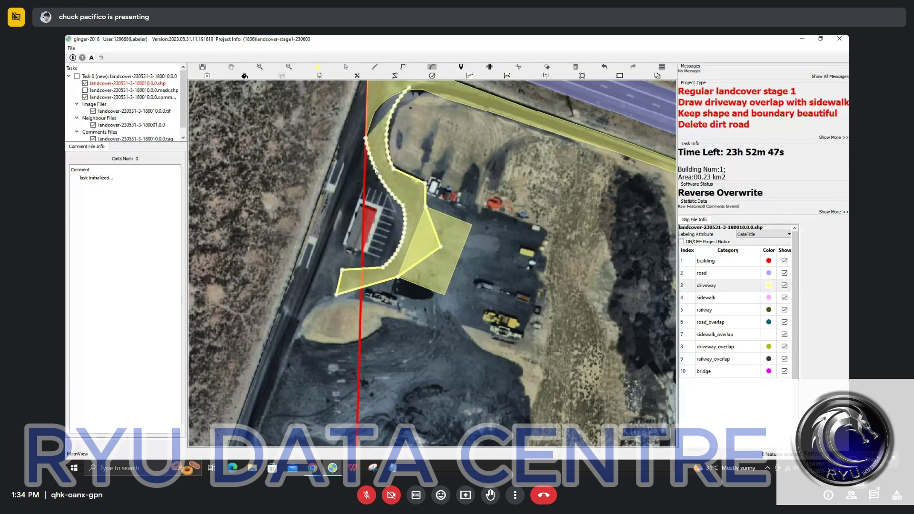
pyautogui.press('space')
# Label the yard rectangle as building and try an arc along the curved driveway's corner just north of it.
pyautogui.click(720, 261)
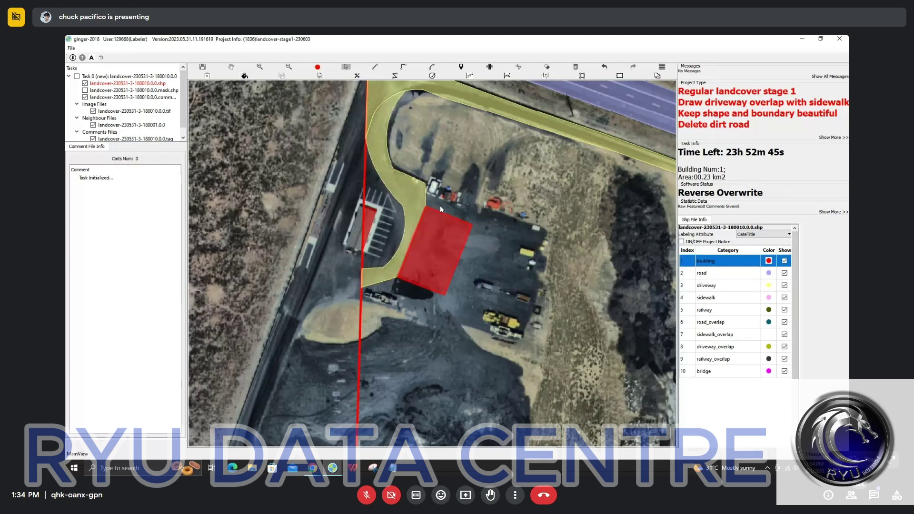
pyautogui.press('a')
pyautogui.click(413, 177)
pyautogui.click(426, 207)
pyautogui.click(423, 198)
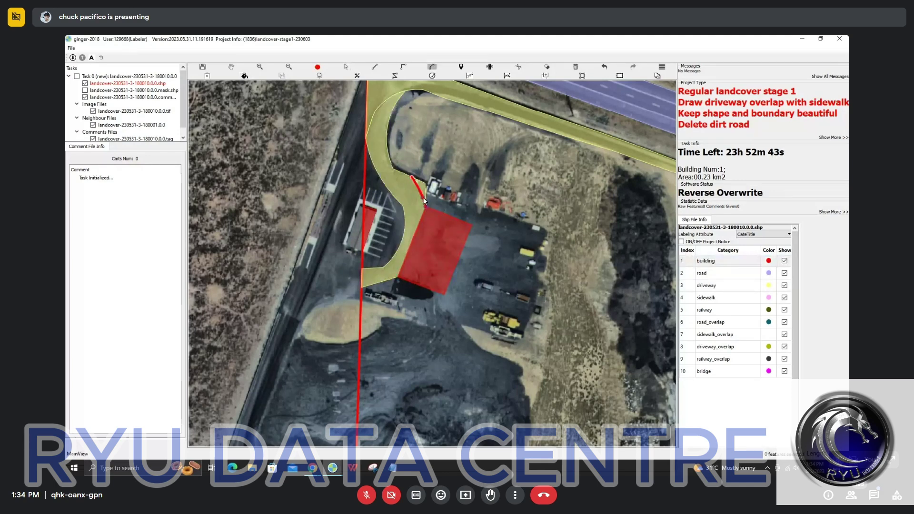
pyautogui.press('space')
pyautogui.scroll(-1, 455, 237)
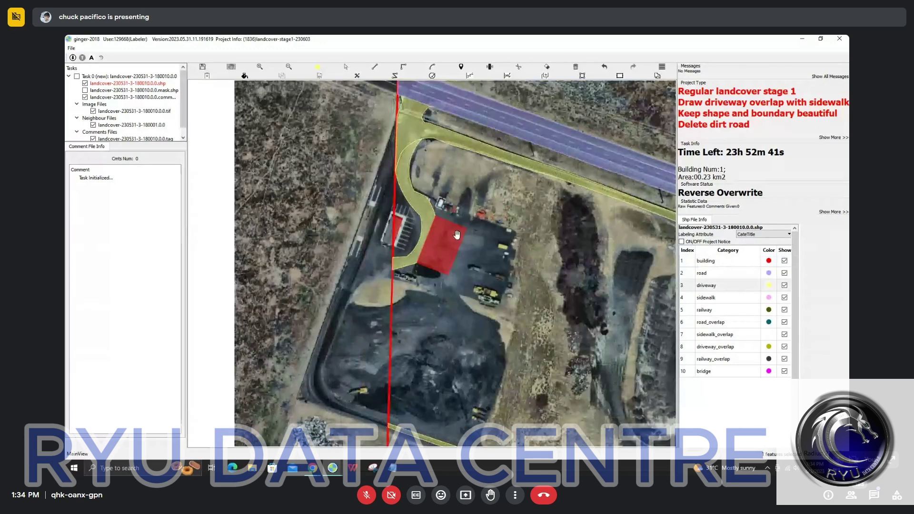
# Delete the building rectangle and the curved driveway from the paved yard.
pyautogui.press('Escape')
pyautogui.click(453, 240)
pyautogui.press('Delete')
pyautogui.click(425, 220)
pyautogui.press('Delete')
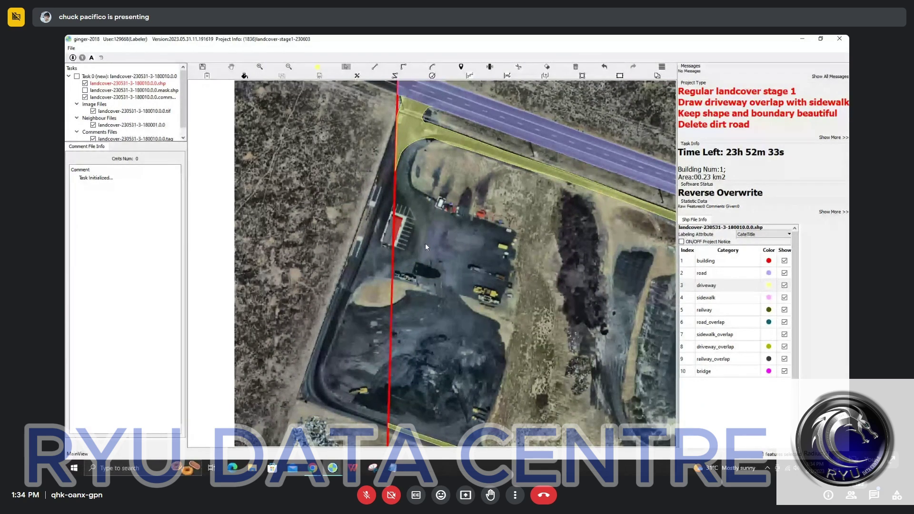
# Examine the marked parking bays and paved yard around the building on the western boundary.
pyautogui.scroll(-1, 426, 242)
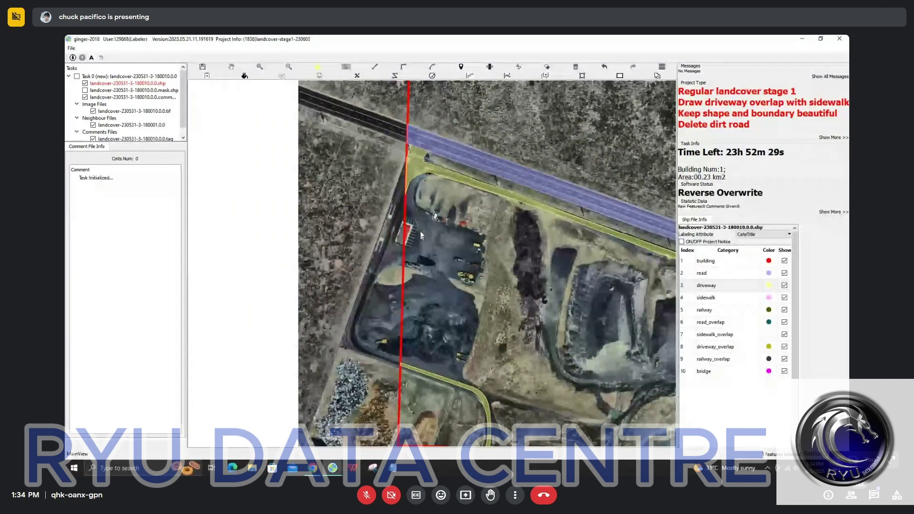
pyautogui.scroll(2, 421, 227)
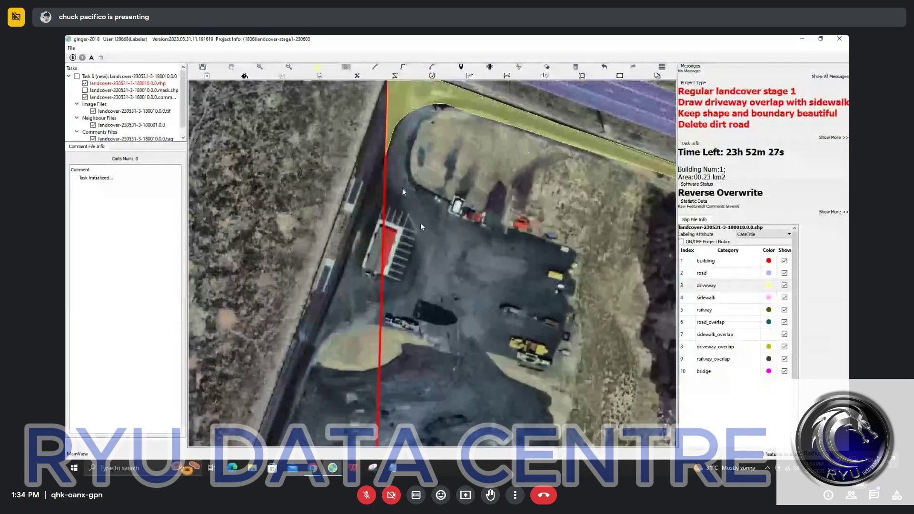
pyautogui.scroll(2, 427, 229)
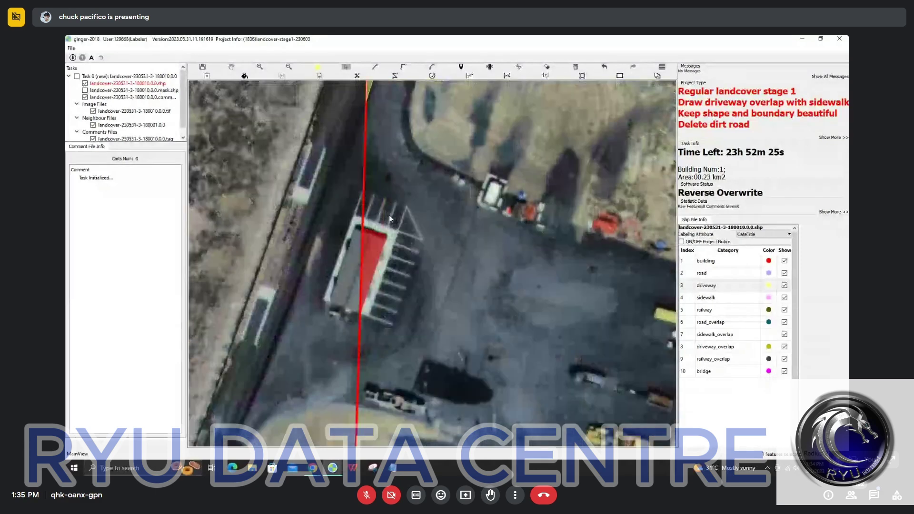
pyautogui.scroll(1, 390, 218)
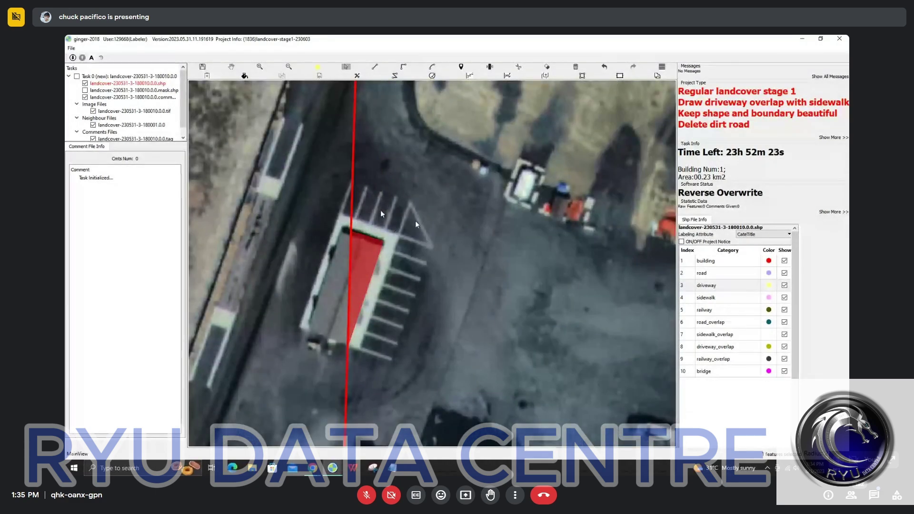
pyautogui.scroll(-1, 395, 321)
pyautogui.scroll(-2, 395, 321)
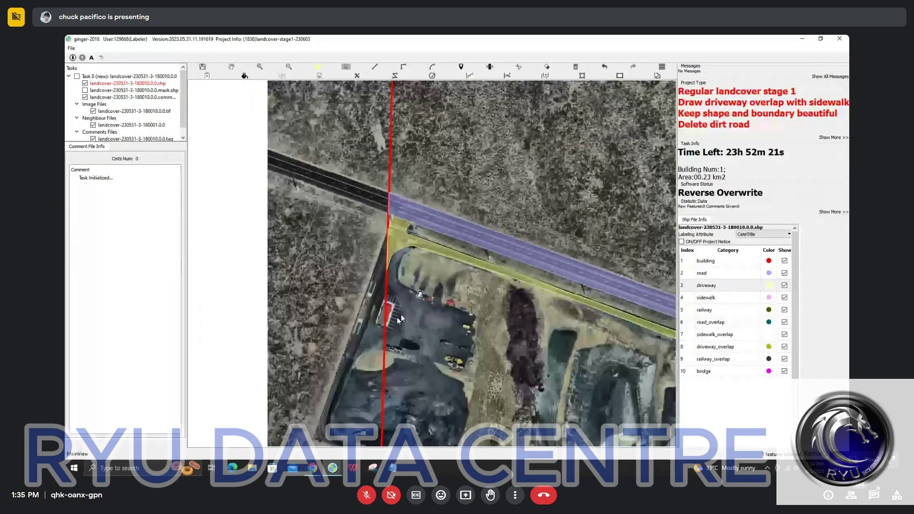
# Delete the two dirt road polygons, the hooked one and the curved one, near the southeast corner of the task boundary.
pyautogui.scroll(-2, 444, 245)
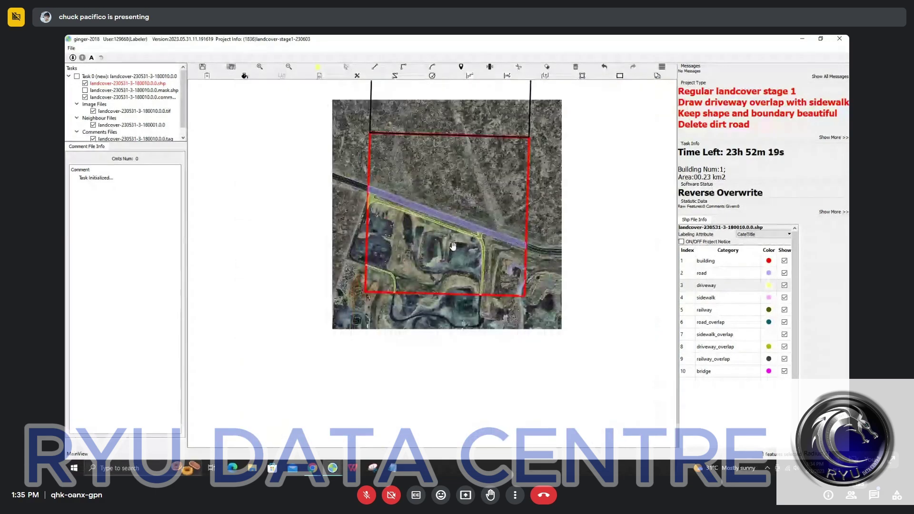
pyautogui.scroll(4, 452, 246)
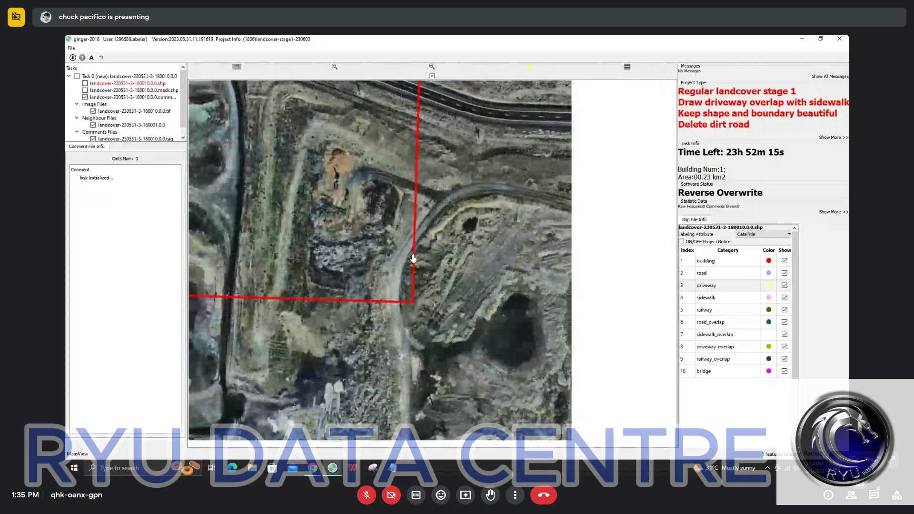
pyautogui.click(441, 273)
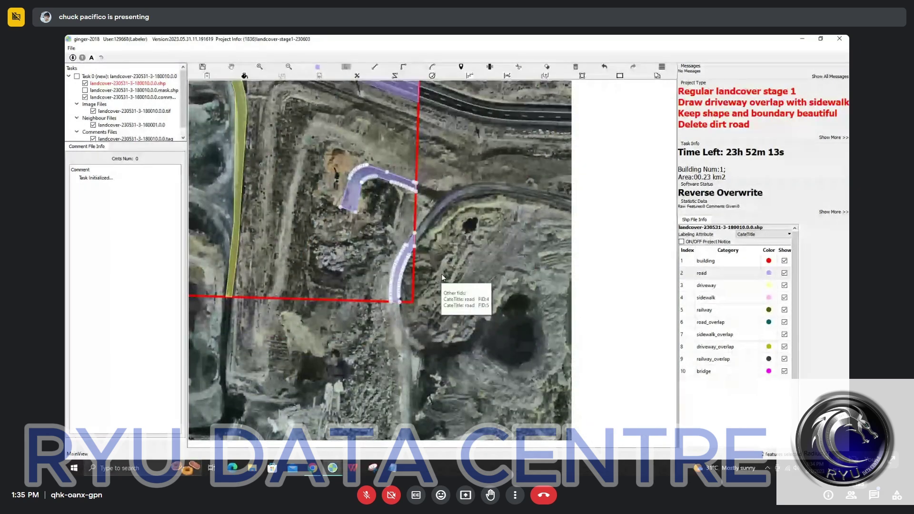
pyautogui.press('Delete')
pyautogui.scroll(4, 382, 177)
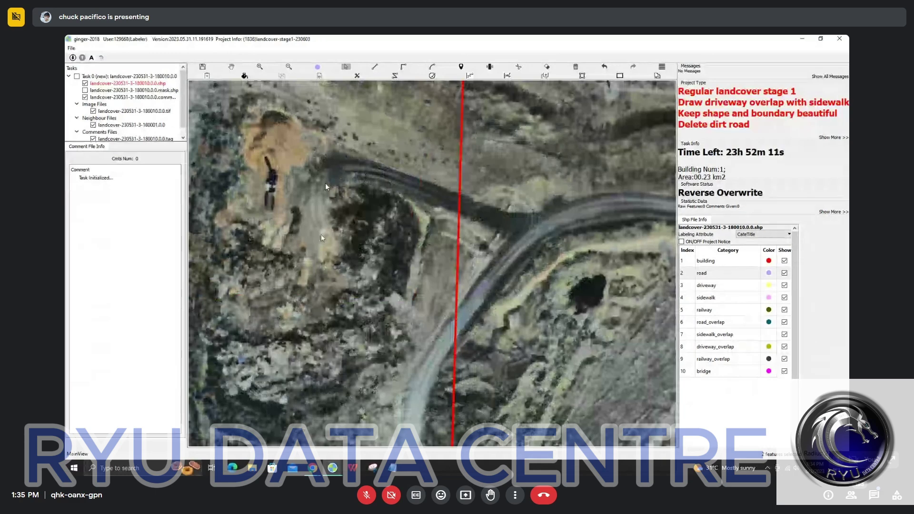
pyautogui.scroll(-6, 334, 251)
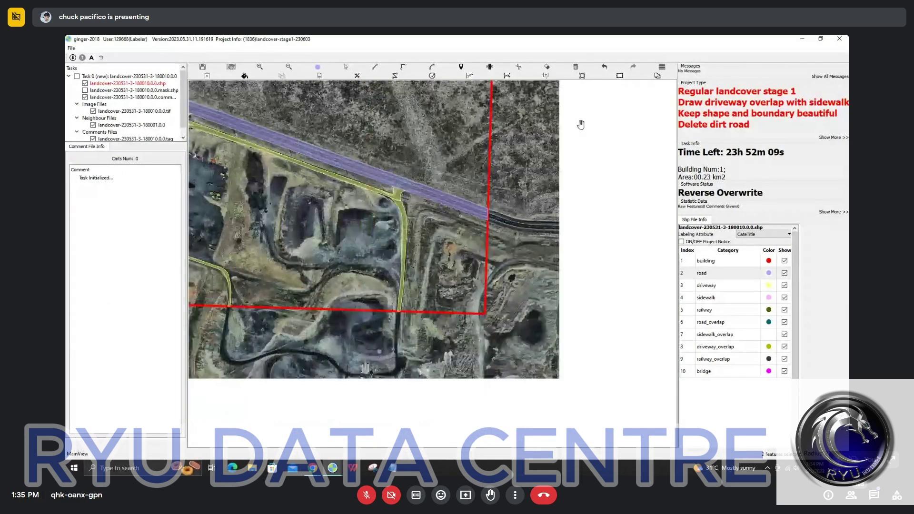
# Switch to the task 180011 window and examine the road junction and fenced yards along its northern boundary.
pyautogui.click(820, 42)
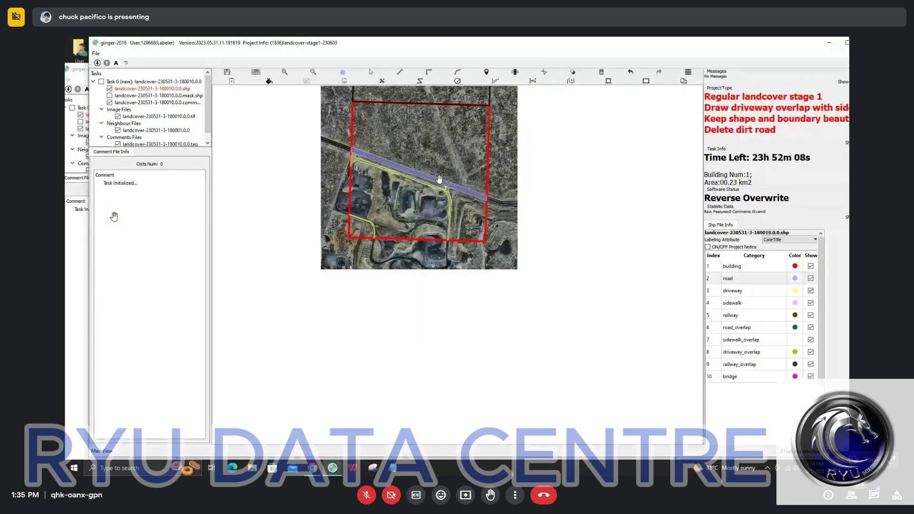
pyautogui.click(83, 257)
pyautogui.click(80, 115)
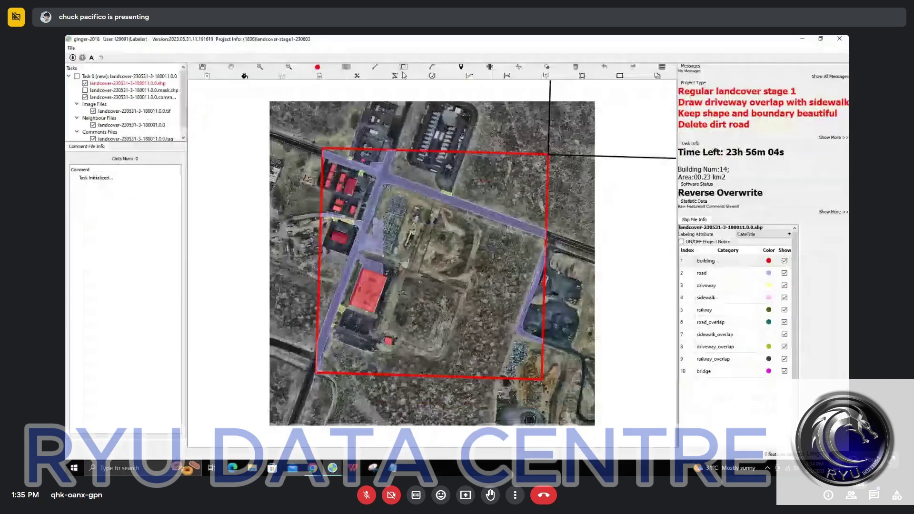
pyautogui.scroll(1, 388, 161)
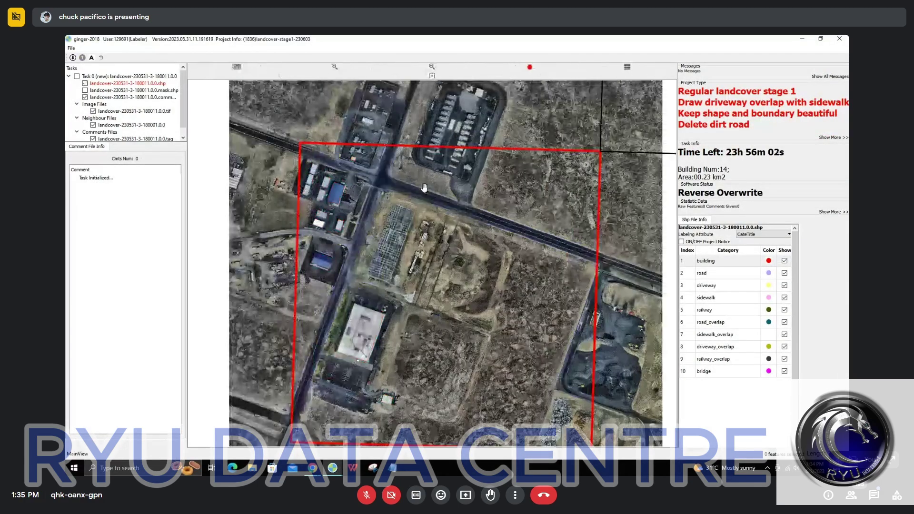
pyautogui.scroll(2, 424, 188)
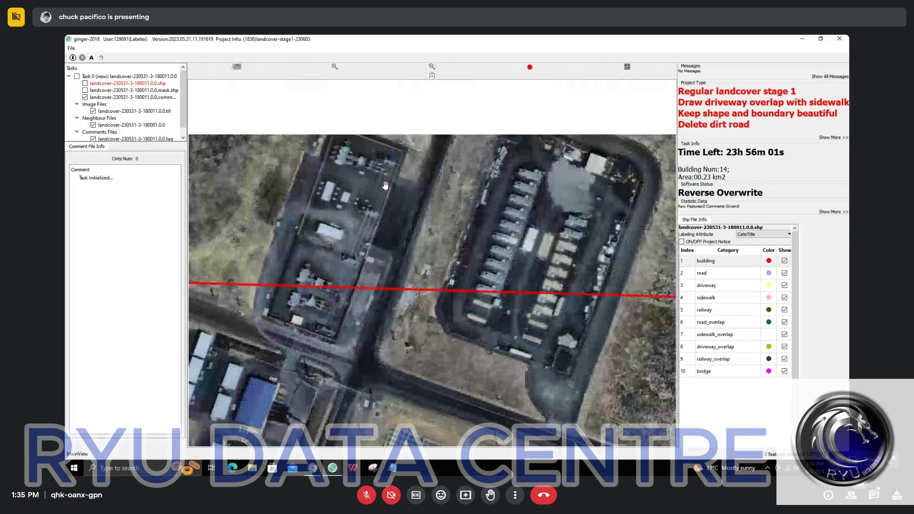
pyautogui.scroll(-1, 386, 185)
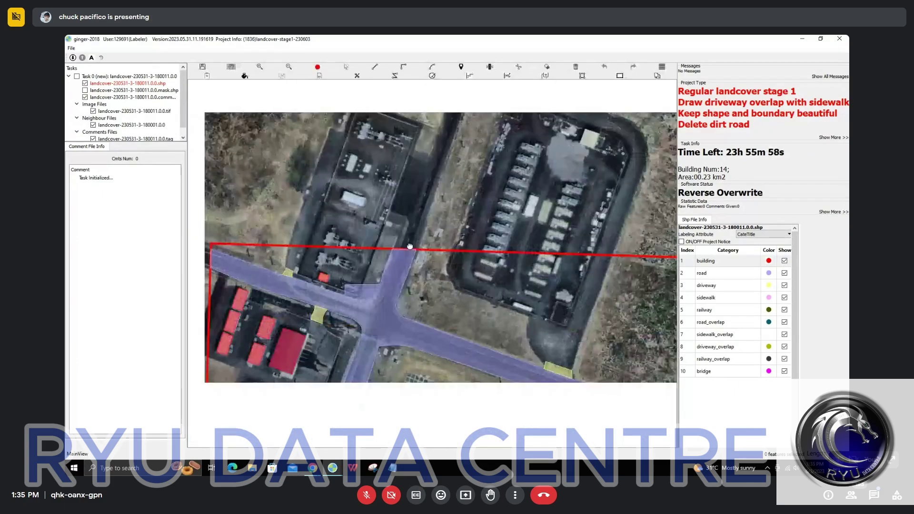